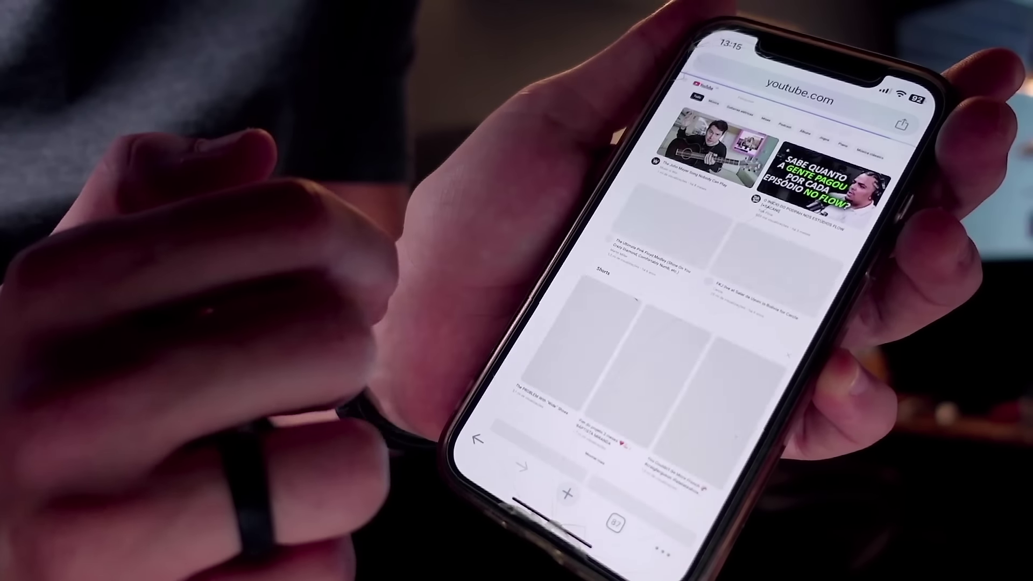
{"action": "scroll", "coordinate": [635, 344], "scroll_direction": "down", "scroll_amount": 10}
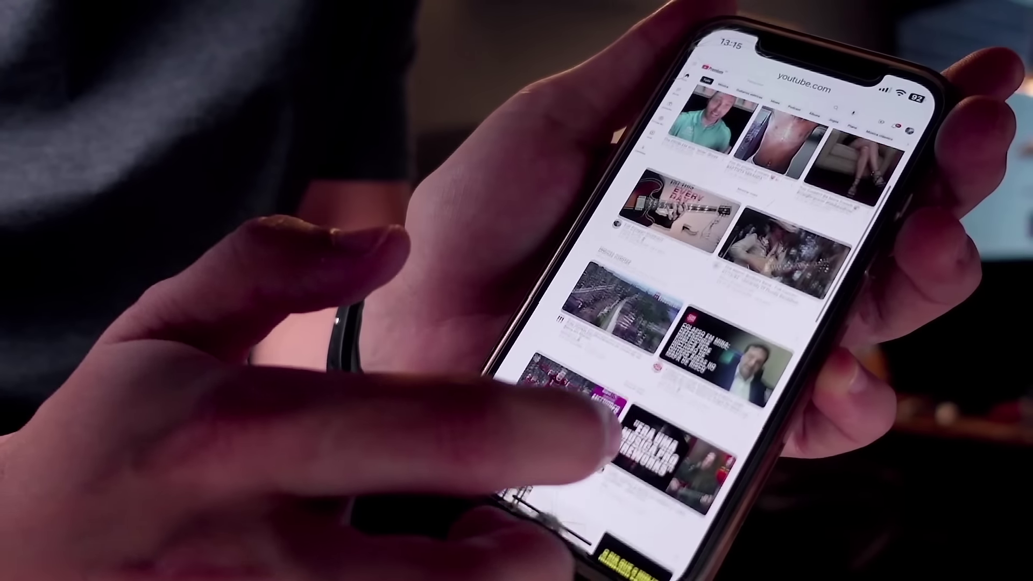
{"action": "scroll", "coordinate": [673, 296], "scroll_direction": "up", "scroll_amount": 8}
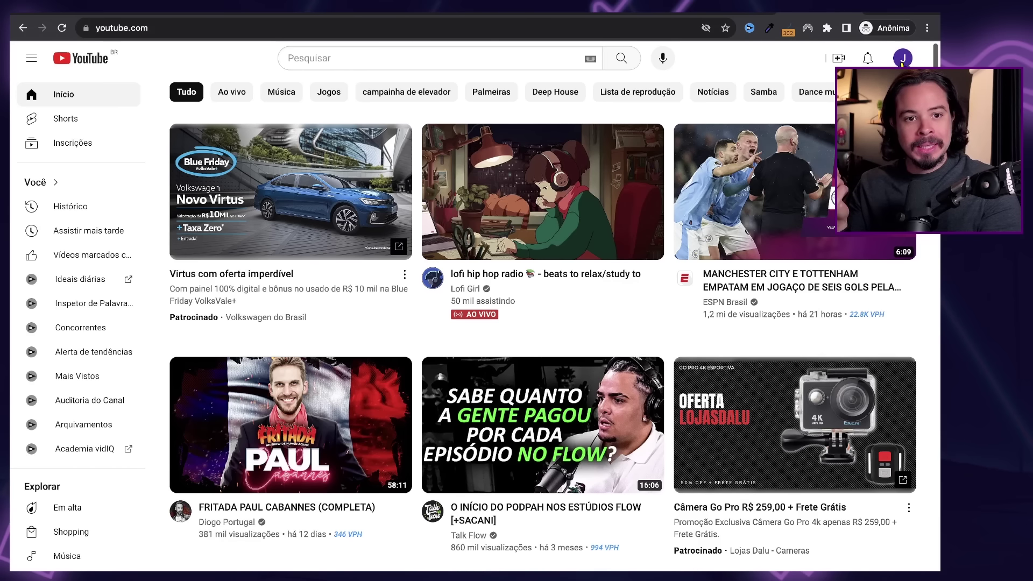
{"action": "left_click", "coordinate": [902, 60]}
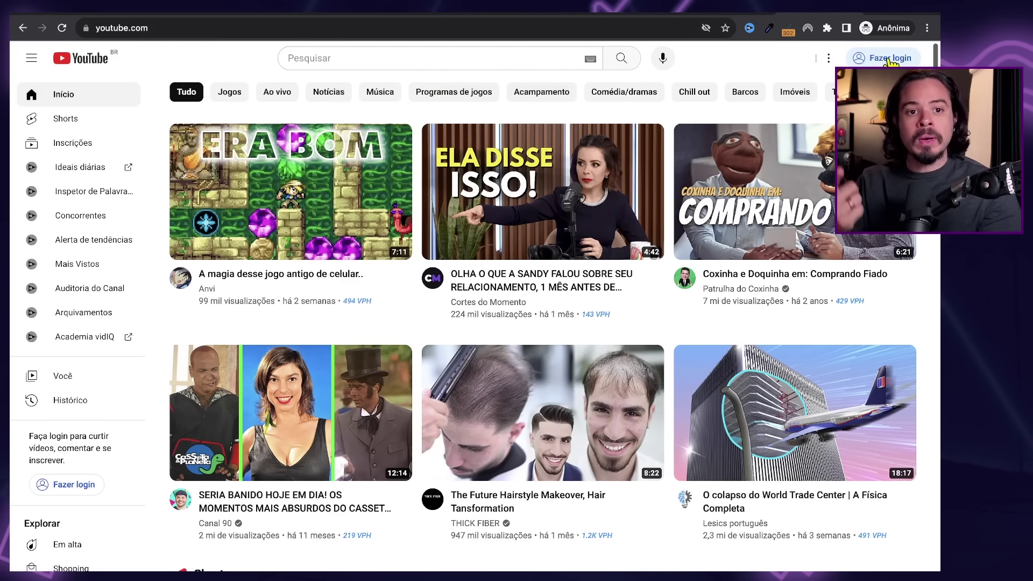
{"action": "left_click", "coordinate": [884, 59]}
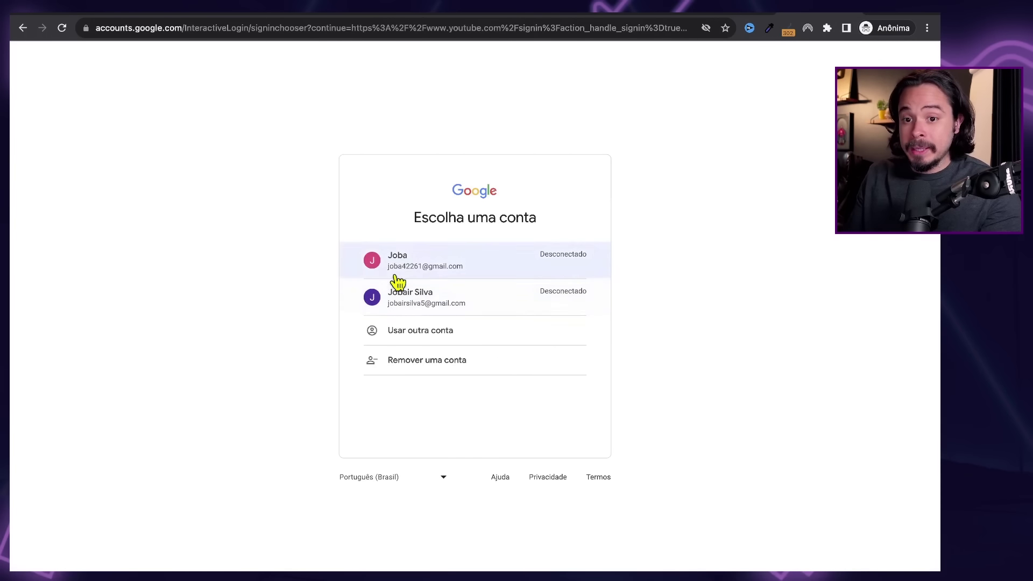
Choose 'Usar outra conta', then 'Criar conta' with 'Para gerenciar meu negócio'.
{"action": "left_click", "coordinate": [419, 339]}
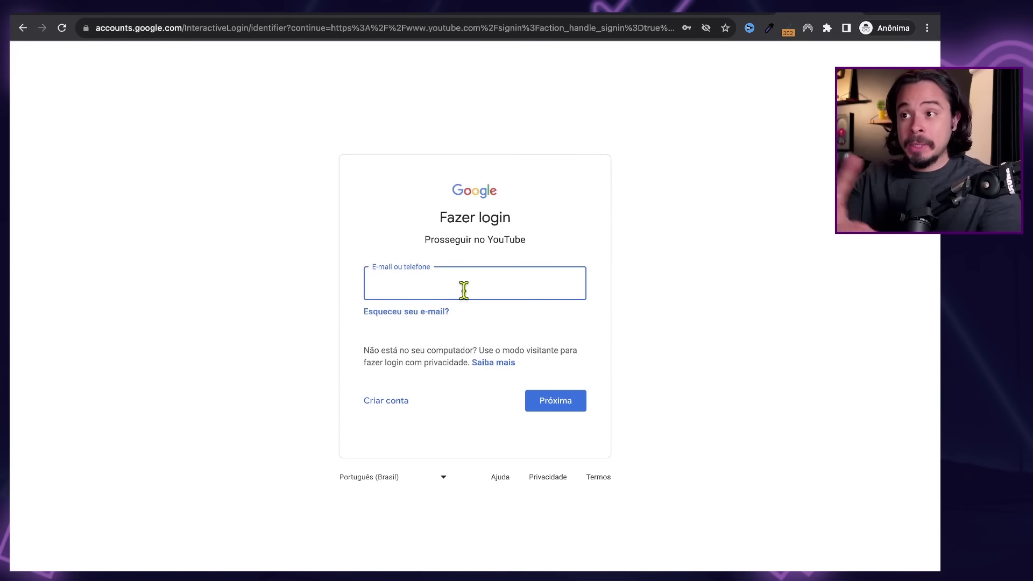
{"action": "left_click", "coordinate": [383, 402]}
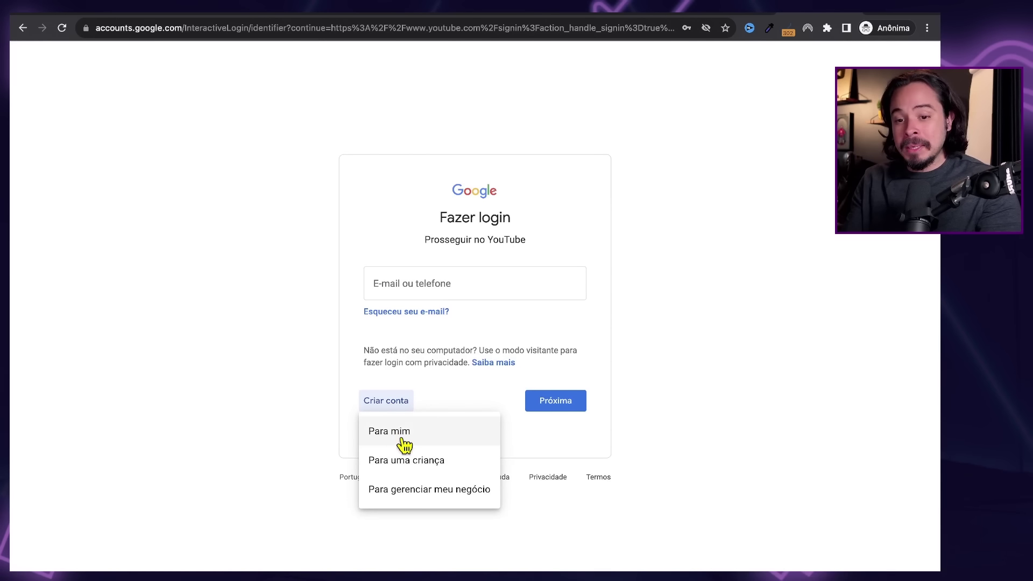
{"action": "left_click", "coordinate": [404, 505]}
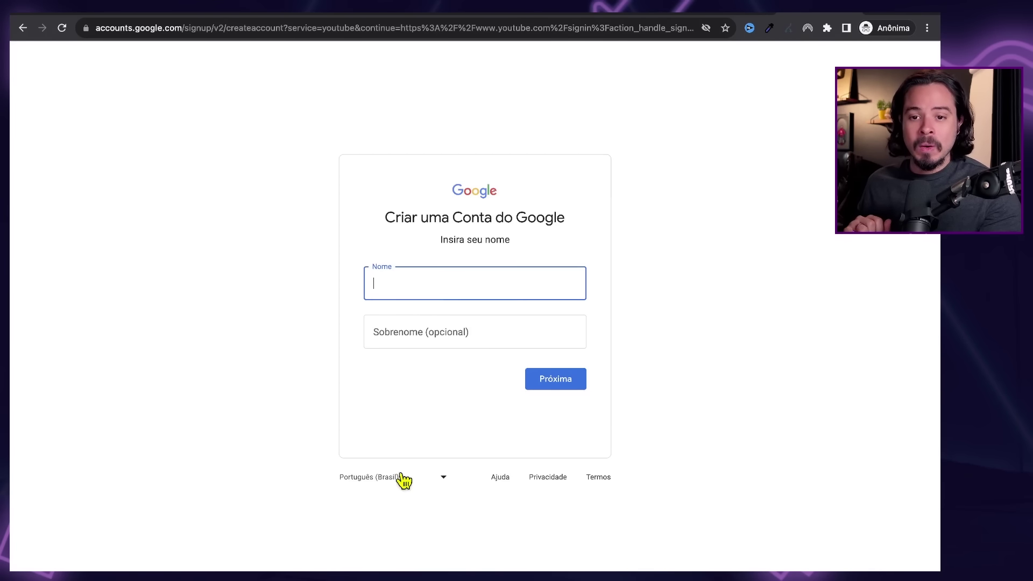
Enter the account's first name and continue past the name step.
{"action": "type", "text": "Joba"}
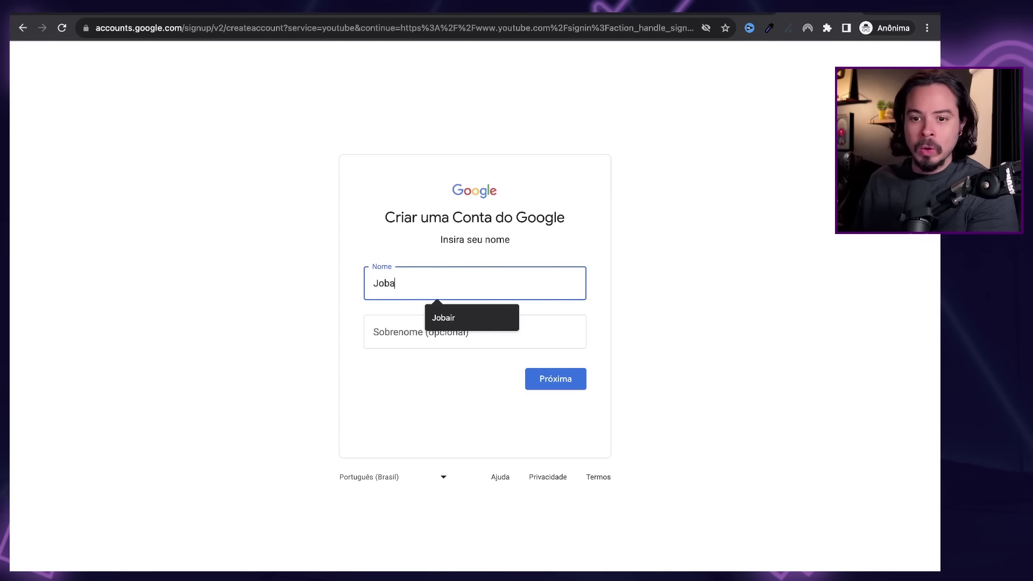
{"action": "left_click", "coordinate": [499, 333]}
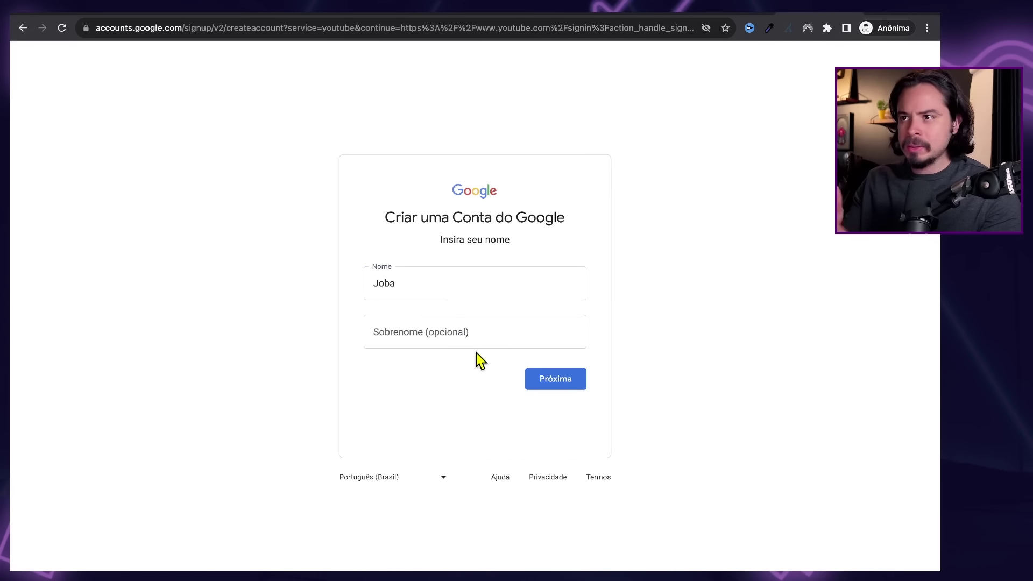
{"action": "left_click", "coordinate": [572, 386]}
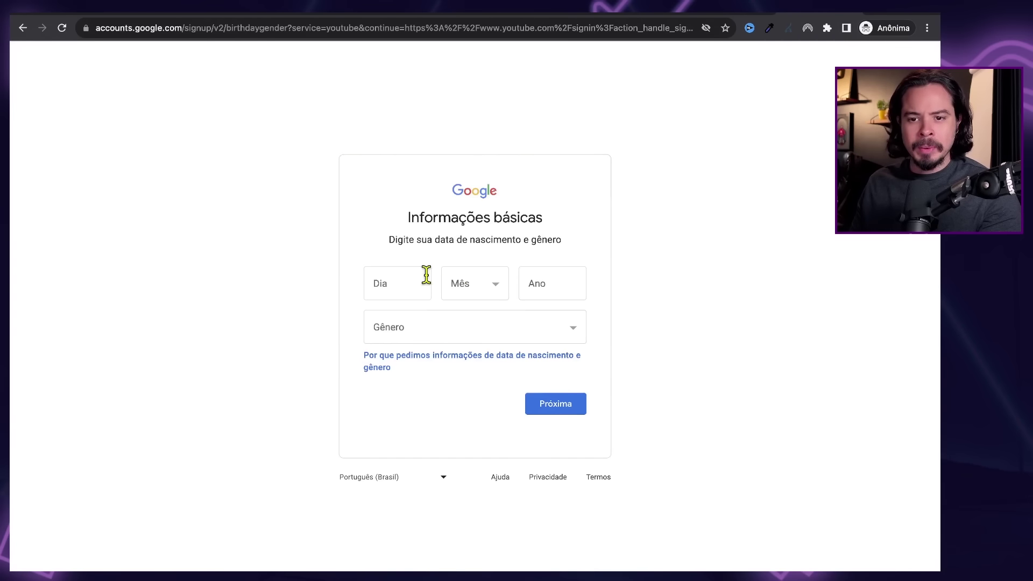
Set the birthday to 01 Janeiro 1993 and gender to Masculino, then continue.
{"action": "left_click", "coordinate": [394, 288]}
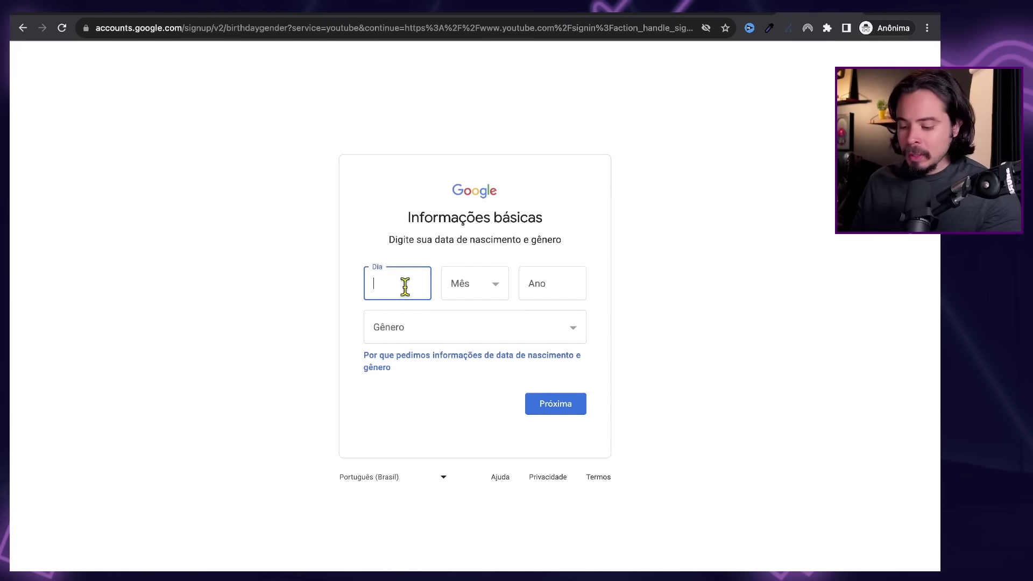
{"action": "left_click", "coordinate": [458, 289]}
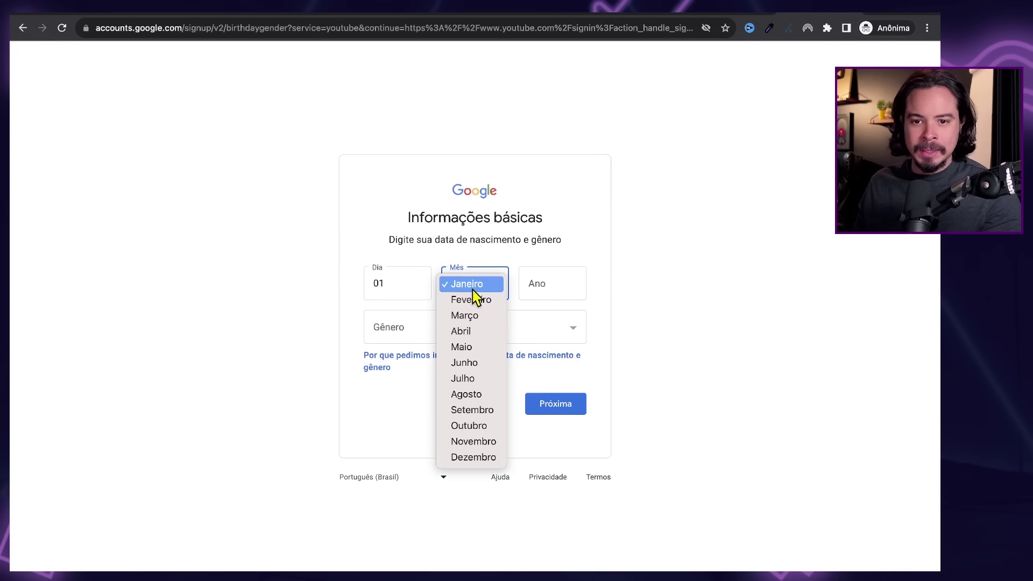
{"action": "left_click", "coordinate": [468, 282]}
{"action": "left_click", "coordinate": [534, 281]}
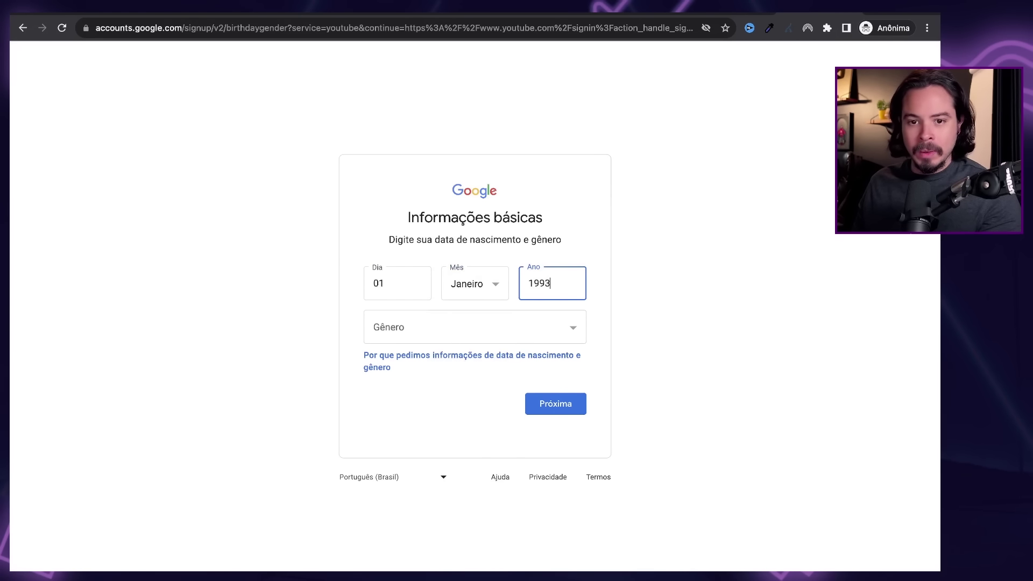
{"action": "left_click", "coordinate": [512, 332]}
{"action": "left_click", "coordinate": [509, 340]}
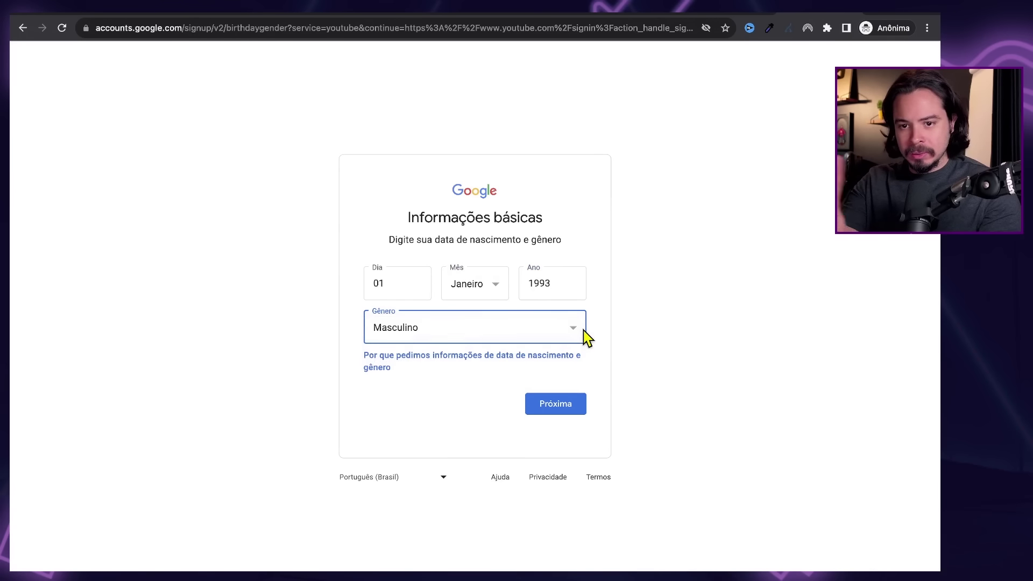
{"action": "left_click", "coordinate": [582, 405]}
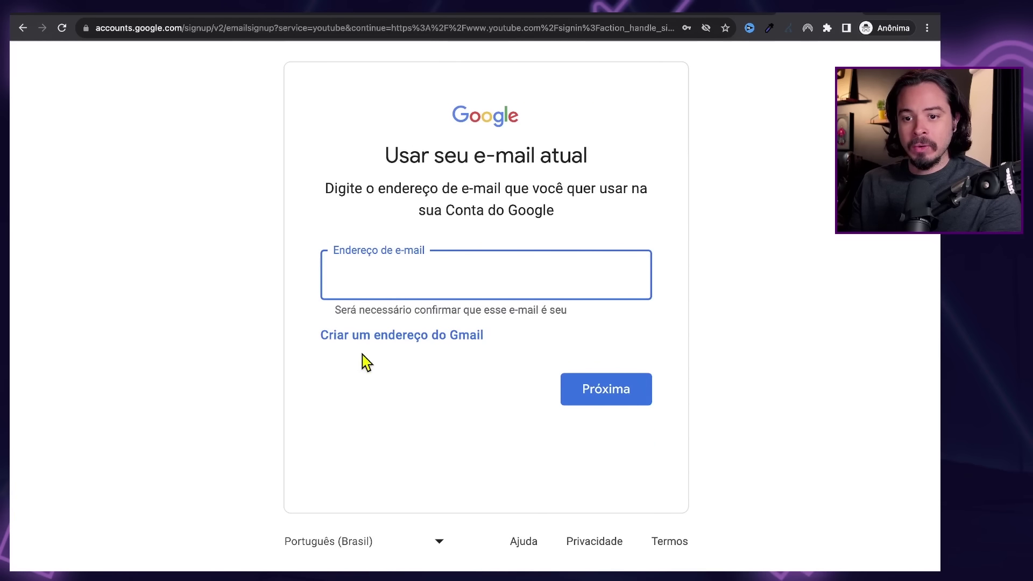
Choose to create your own Gmail address, enter the custom address, and submit it.
{"action": "left_click", "coordinate": [412, 339]}
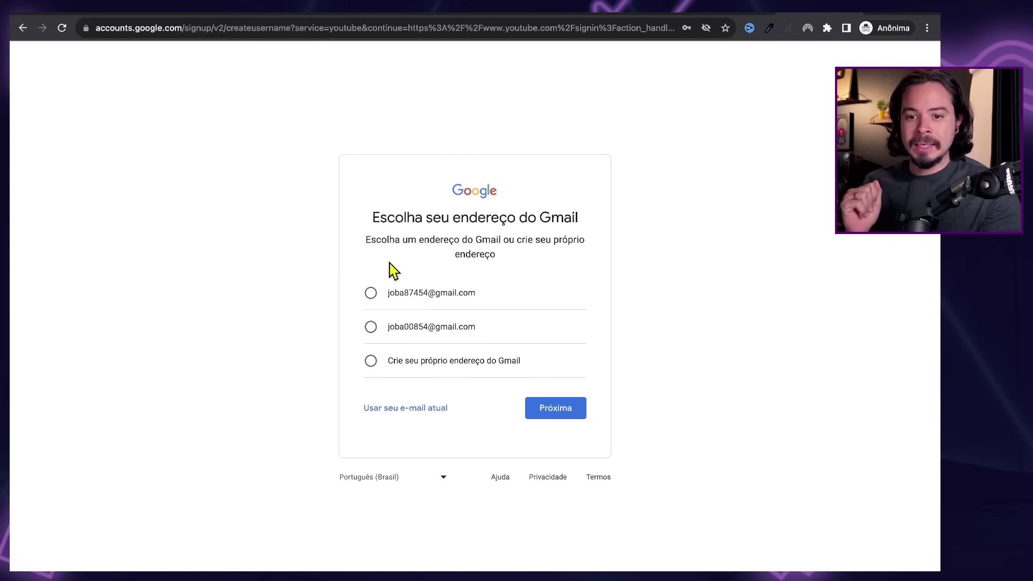
{"action": "left_click", "coordinate": [371, 361]}
{"action": "type", "text": "jobae"}
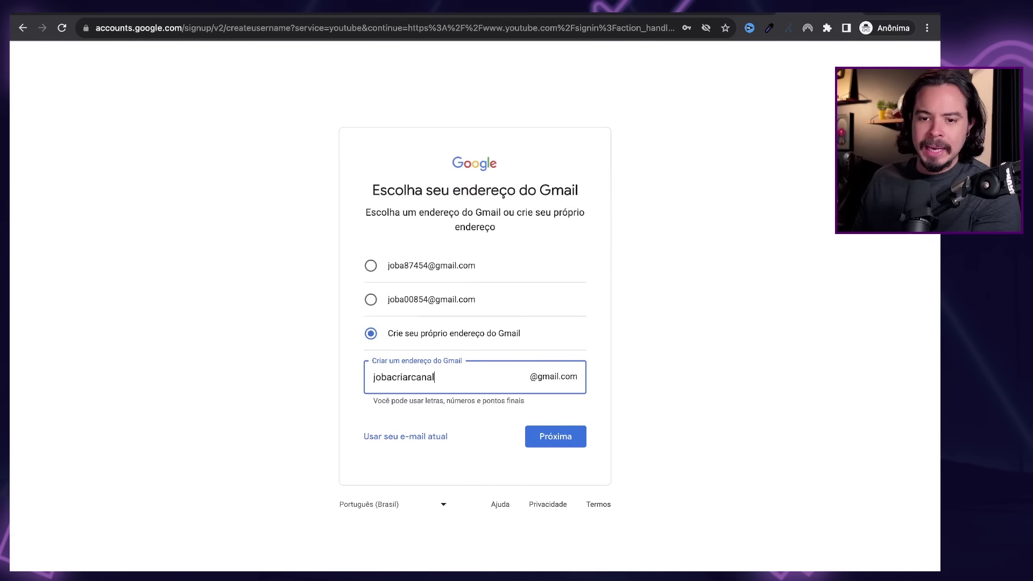
{"action": "left_click", "coordinate": [539, 445]}
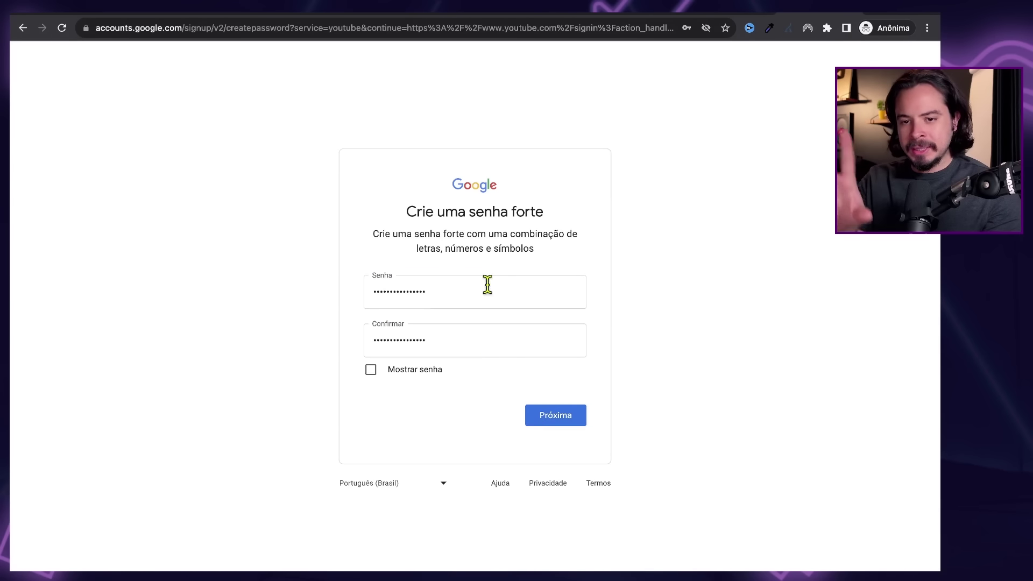
Submit the password, skip the recovery e-mail and phone number, and confirm the account review.
{"action": "left_click", "coordinate": [551, 419]}
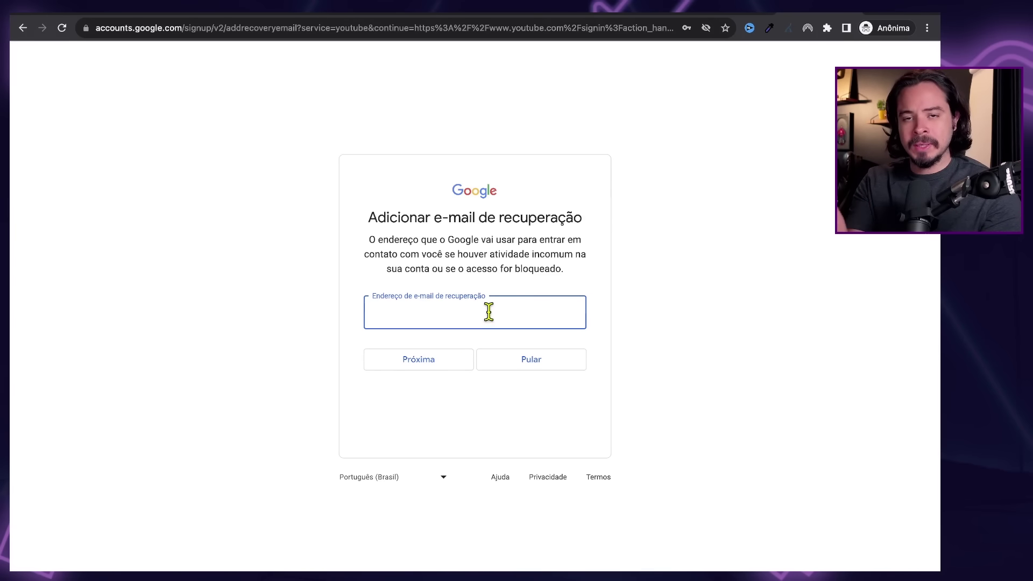
{"action": "left_click", "coordinate": [530, 365]}
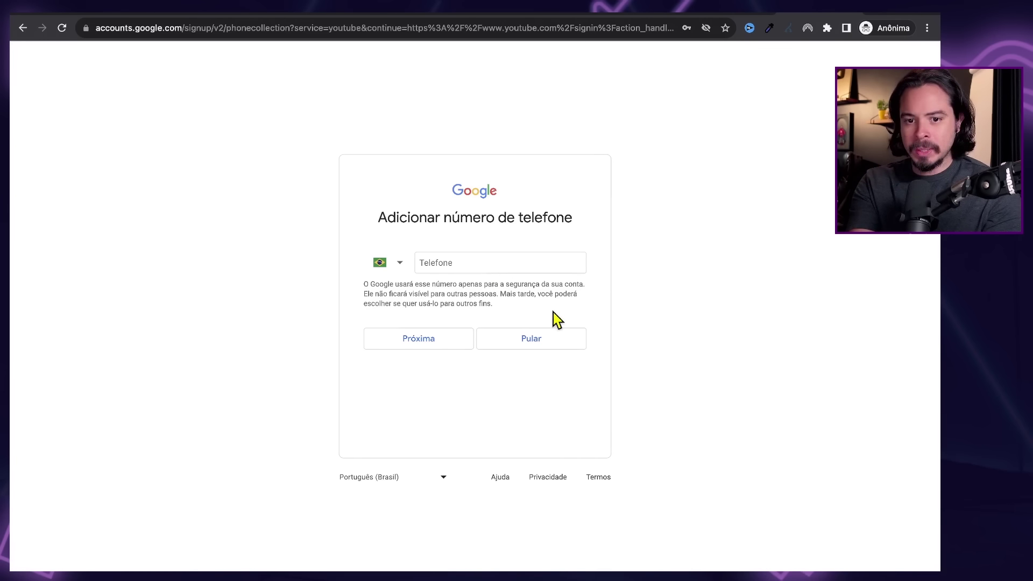
{"action": "left_click", "coordinate": [540, 340]}
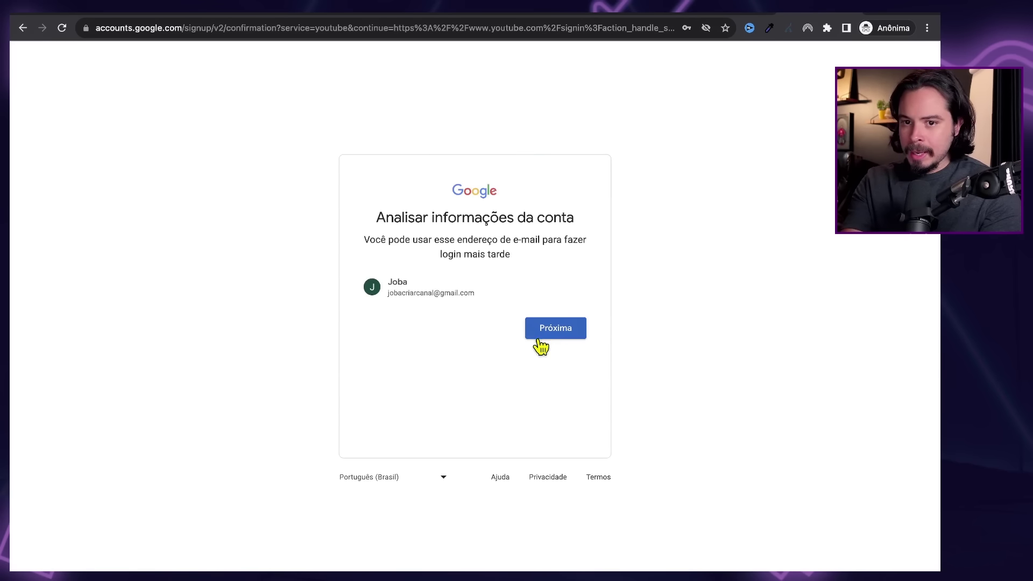
{"action": "left_click_drag", "start_coordinate": [377, 209], "coordinate": [590, 229]}
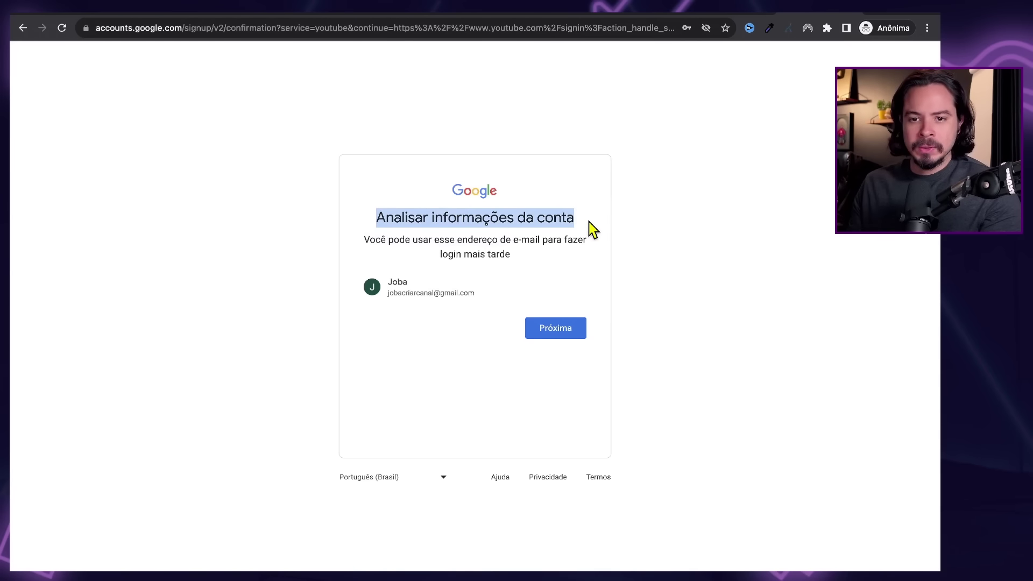
{"action": "left_click", "coordinate": [552, 327]}
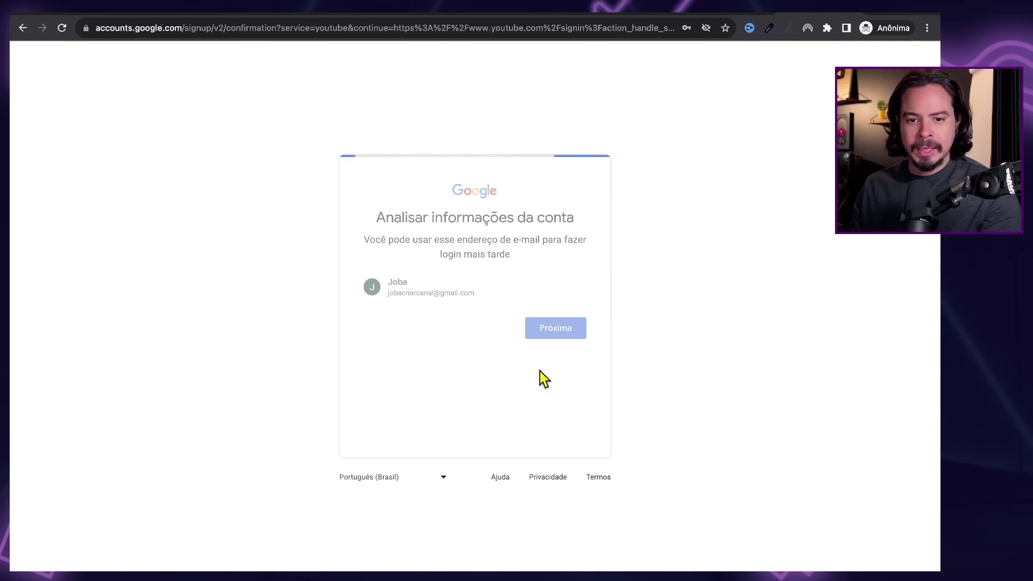
{"action": "scroll", "coordinate": [490, 385], "scroll_direction": "down", "scroll_amount": 6}
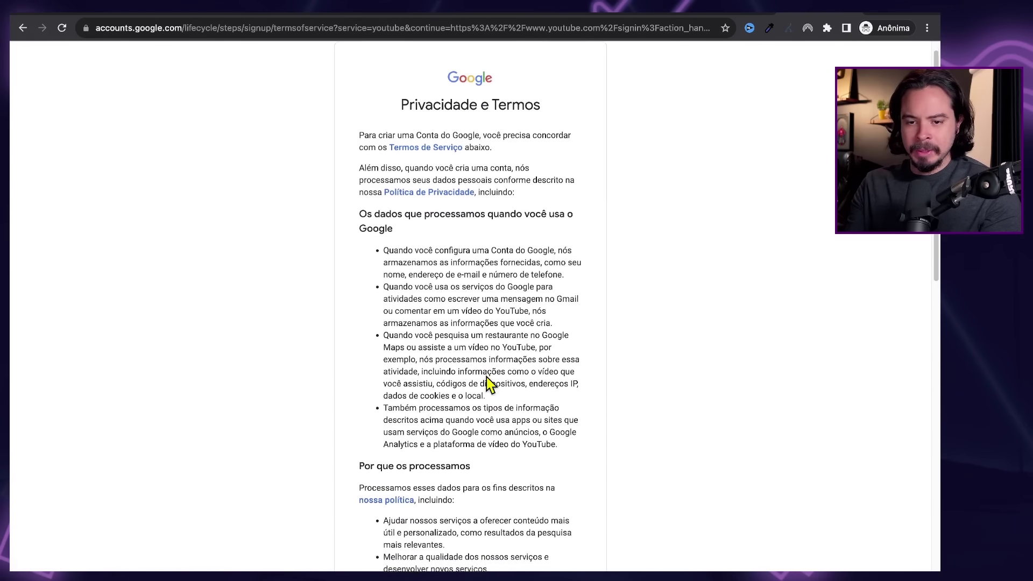
Accept both 'Concordo' terms, create the account, and decline adding a business with 'Não agora'.
{"action": "scroll", "coordinate": [490, 385], "scroll_direction": "down", "scroll_amount": 5}
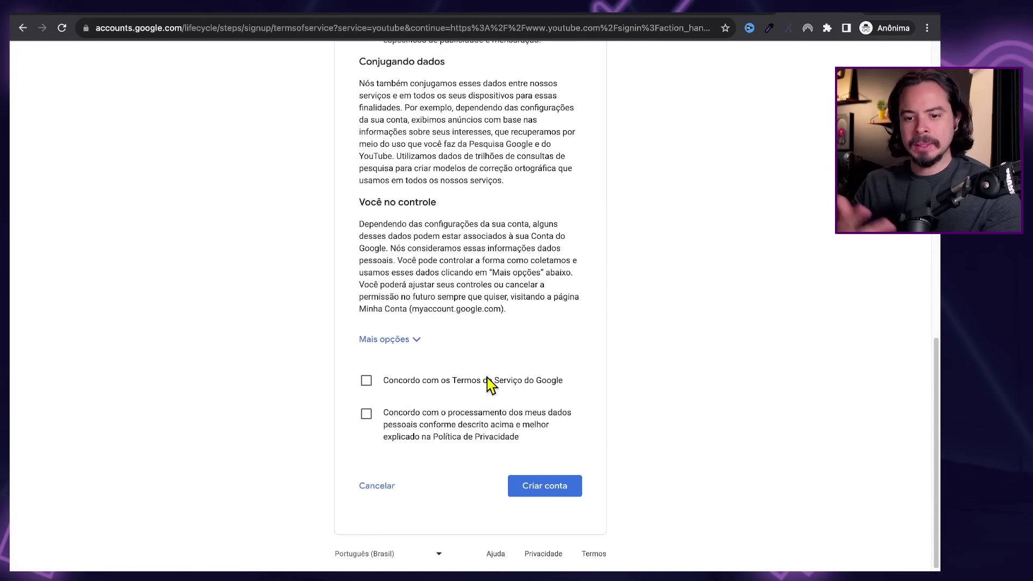
{"action": "left_click", "coordinate": [368, 378]}
{"action": "left_click", "coordinate": [369, 412]}
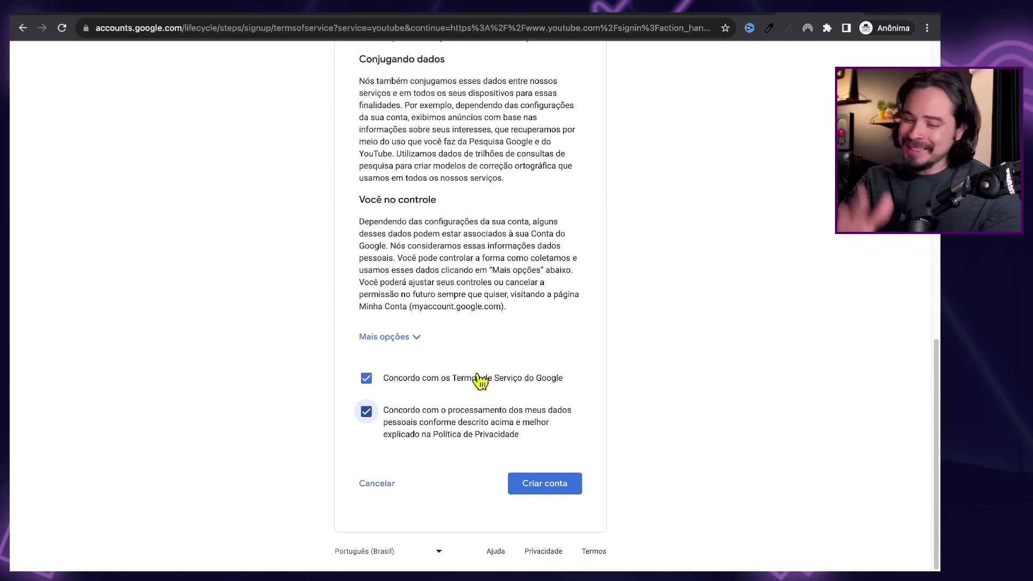
{"action": "left_click", "coordinate": [549, 498]}
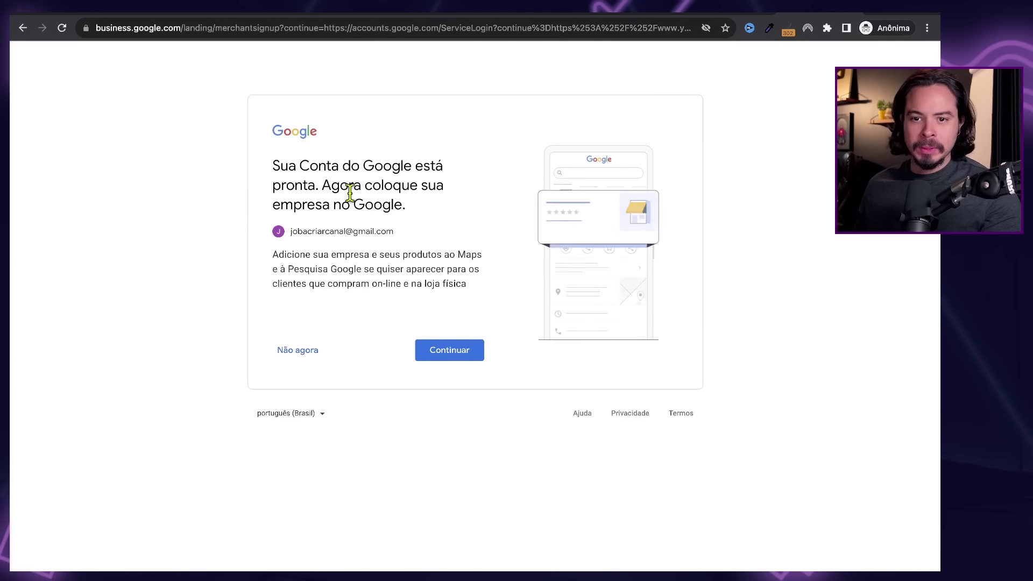
{"action": "left_click", "coordinate": [304, 353]}
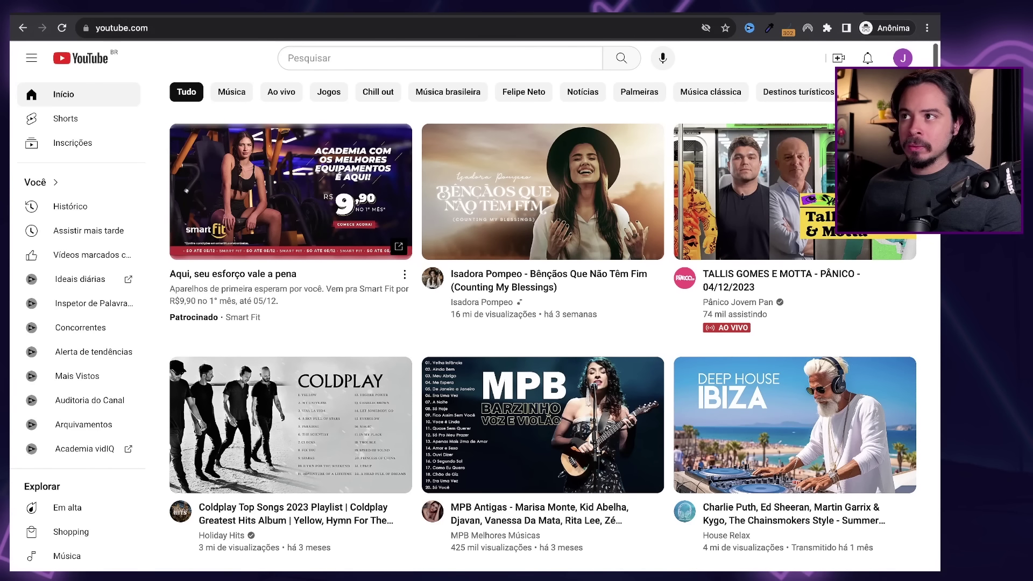
From the avatar menu, choose 'Crie um canal' for the new account.
{"action": "left_click", "coordinate": [896, 56]}
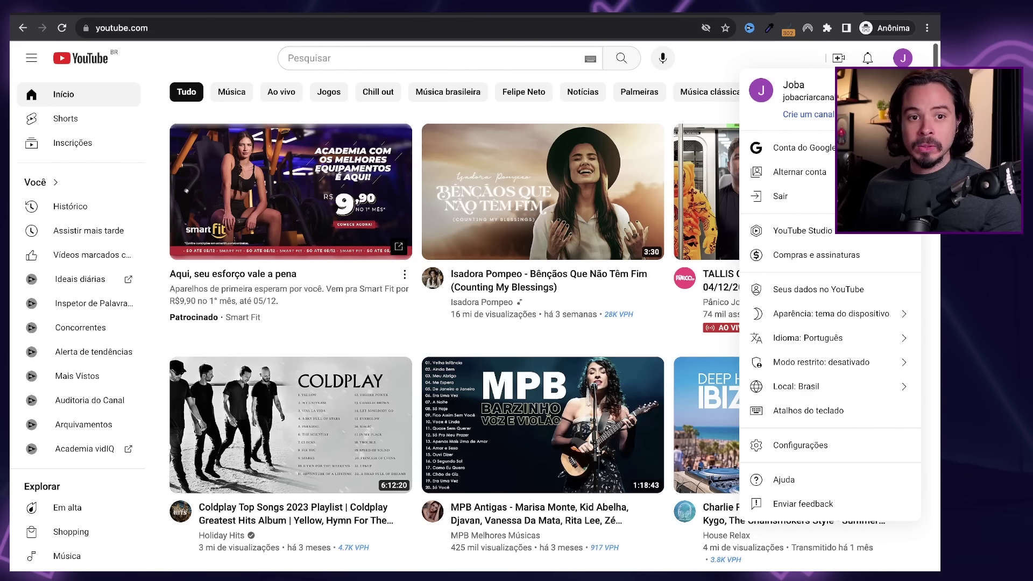
{"action": "left_click_drag", "start_coordinate": [840, 97], "coordinate": [784, 99]}
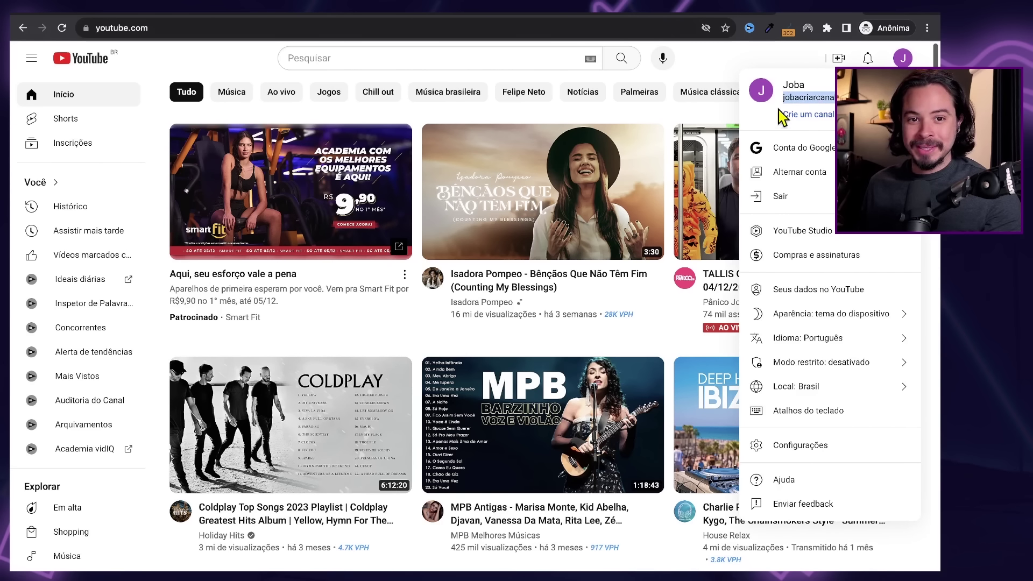
{"action": "left_click", "coordinate": [780, 108]}
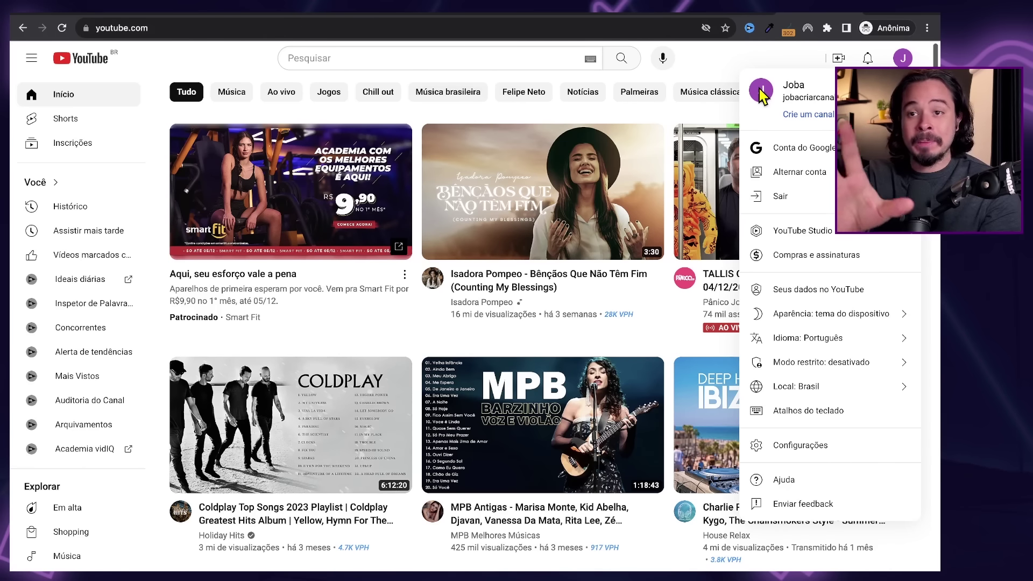
{"action": "left_click", "coordinate": [796, 116]}
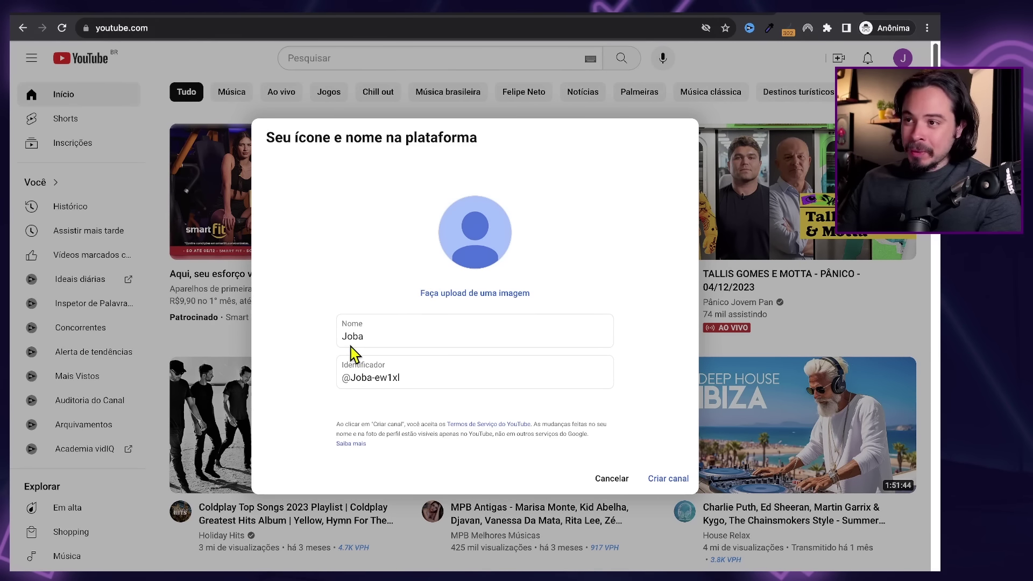
Name the channel 'Joba - Criar Canal', review its handle, and create it.
{"action": "left_click", "coordinate": [380, 337]}
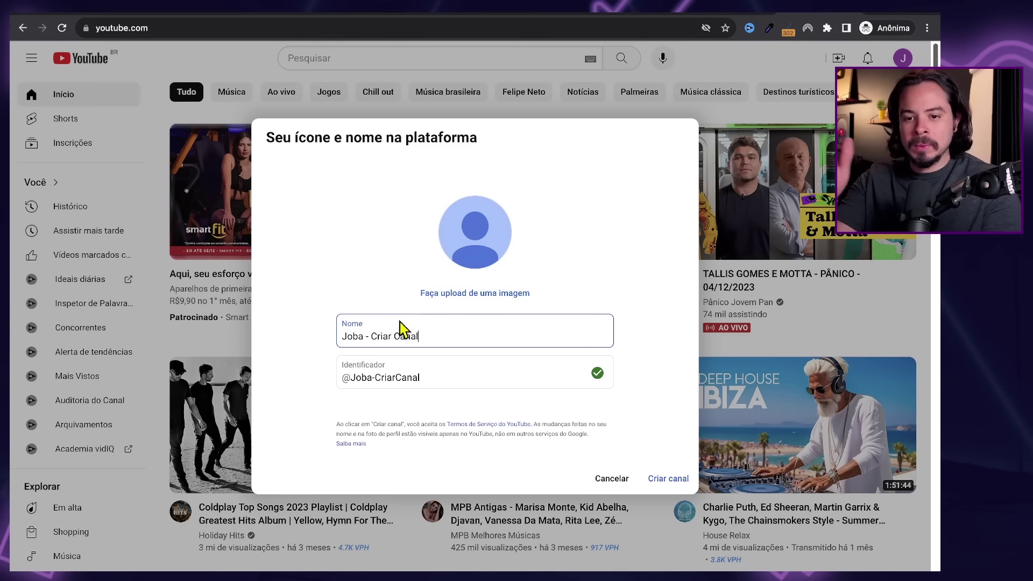
{"action": "left_click", "coordinate": [369, 379]}
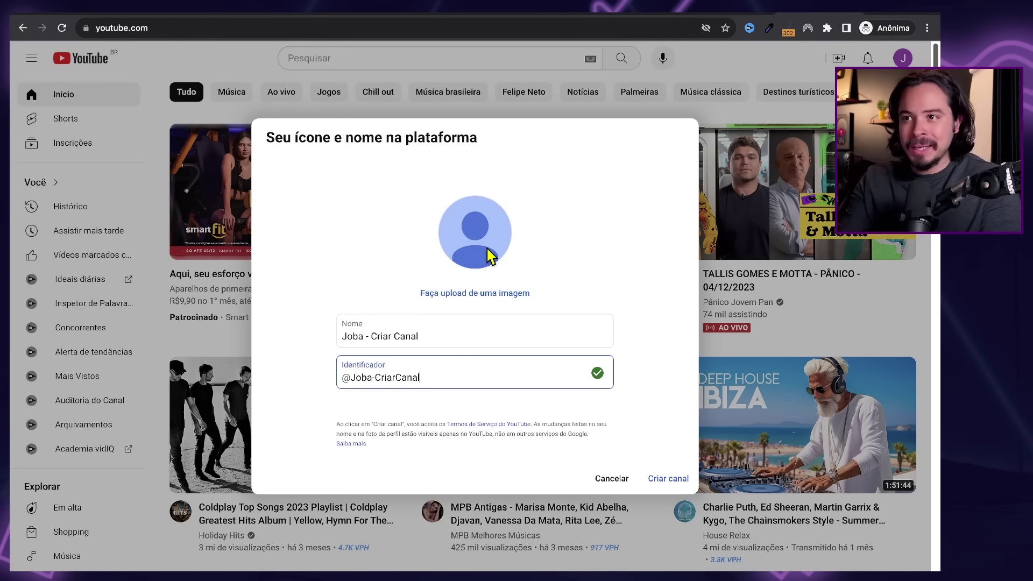
{"action": "left_click", "coordinate": [672, 480]}
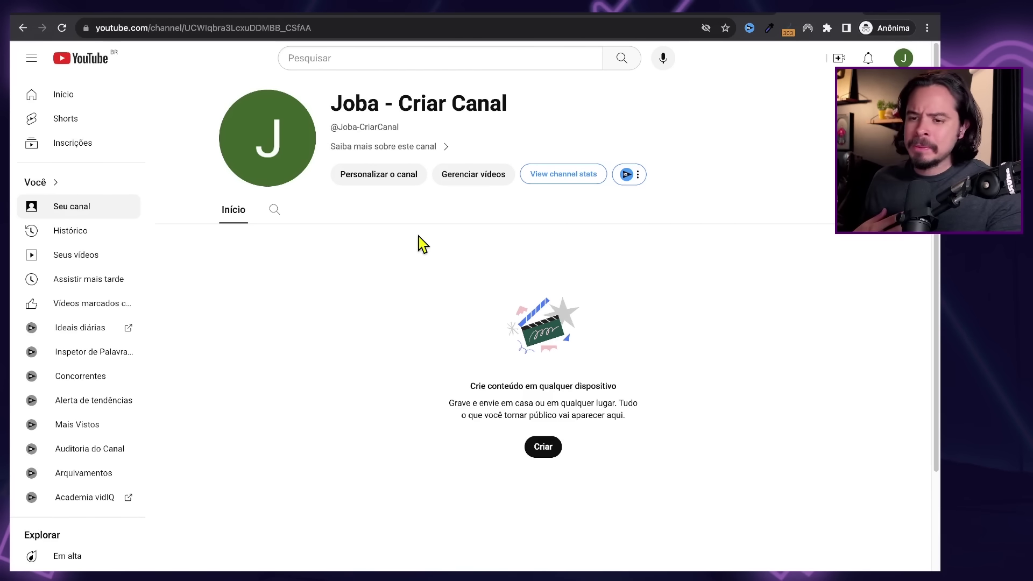
Open YouTube Studio from the avatar menu and dismiss the welcome message with CONTINUAR.
{"action": "left_click", "coordinate": [907, 58]}
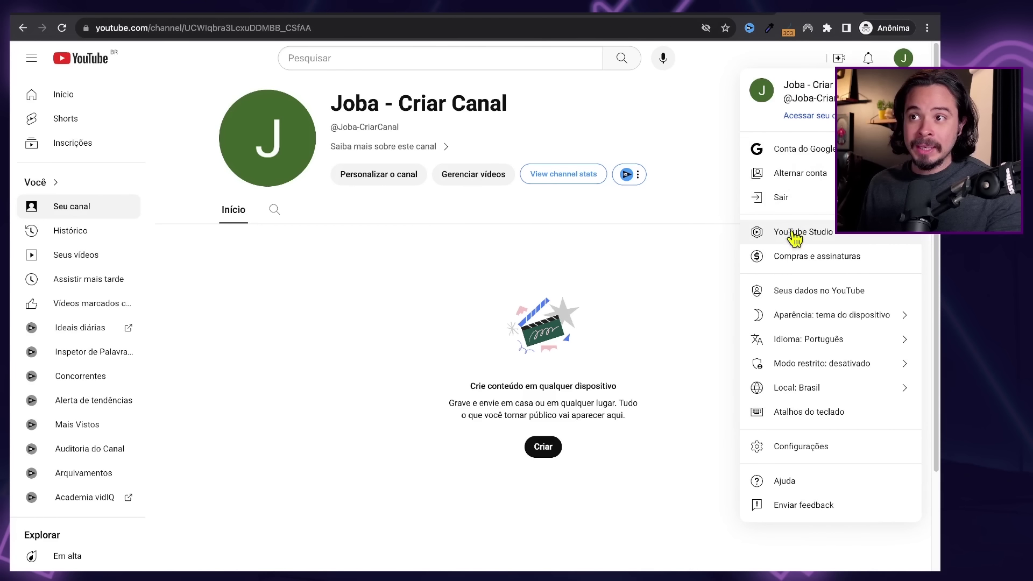
{"action": "left_click", "coordinate": [795, 237]}
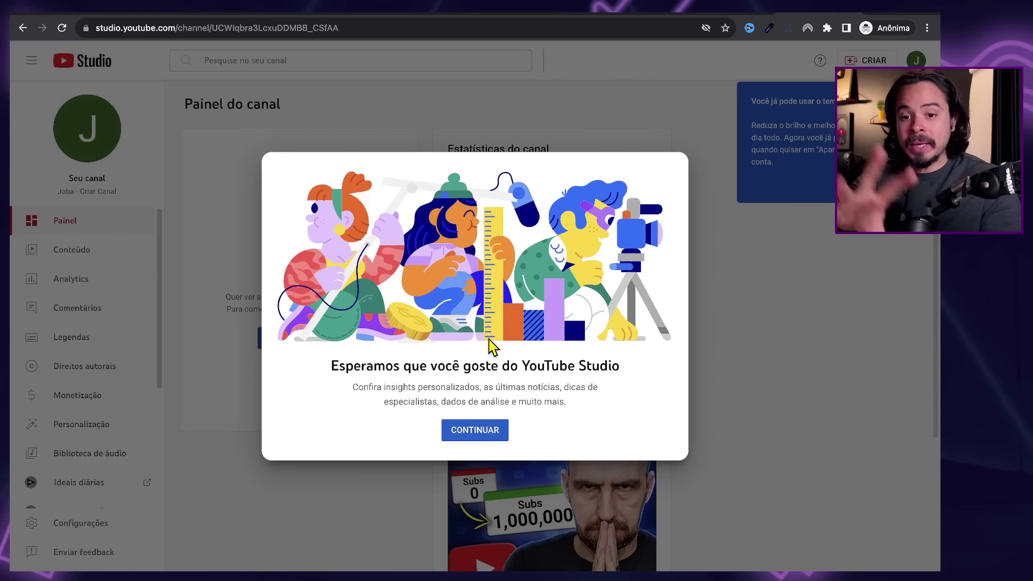
{"action": "left_click", "coordinate": [476, 440]}
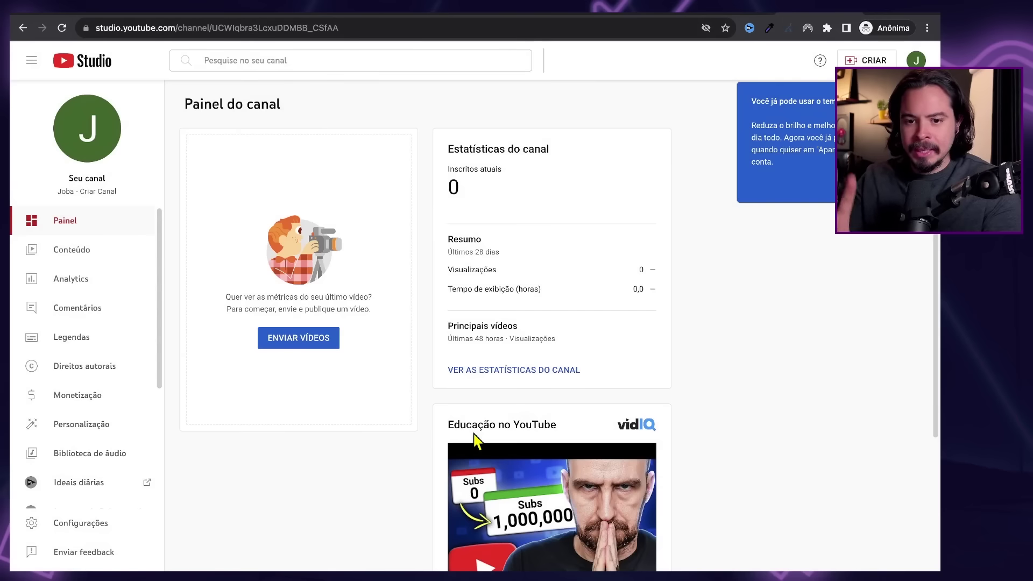
Open Configurações from the Studio sidebar to reach the general currency options.
{"action": "scroll", "coordinate": [92, 284], "scroll_direction": "down", "scroll_amount": 1}
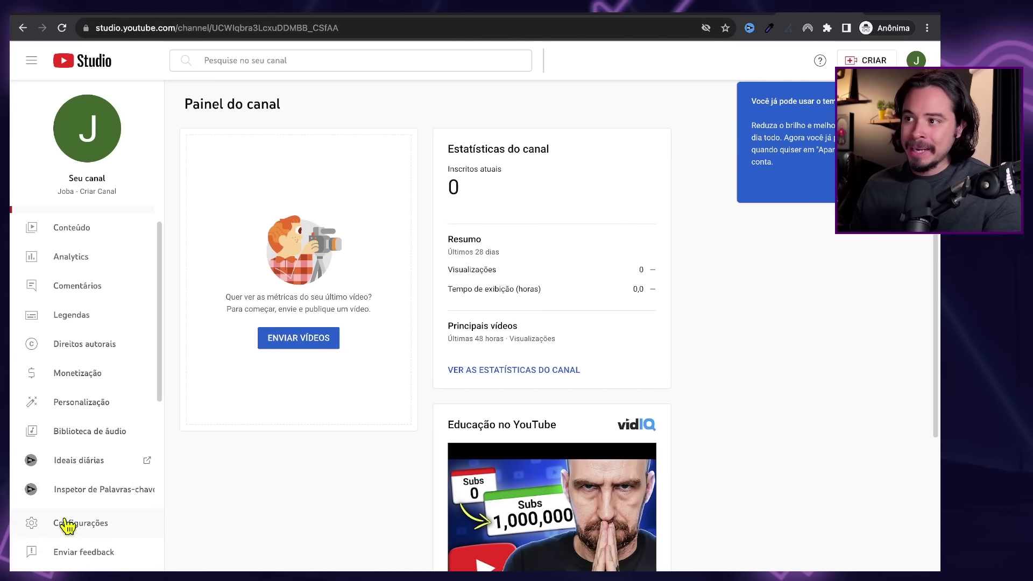
{"action": "scroll", "coordinate": [65, 519], "scroll_direction": "up", "scroll_amount": 5}
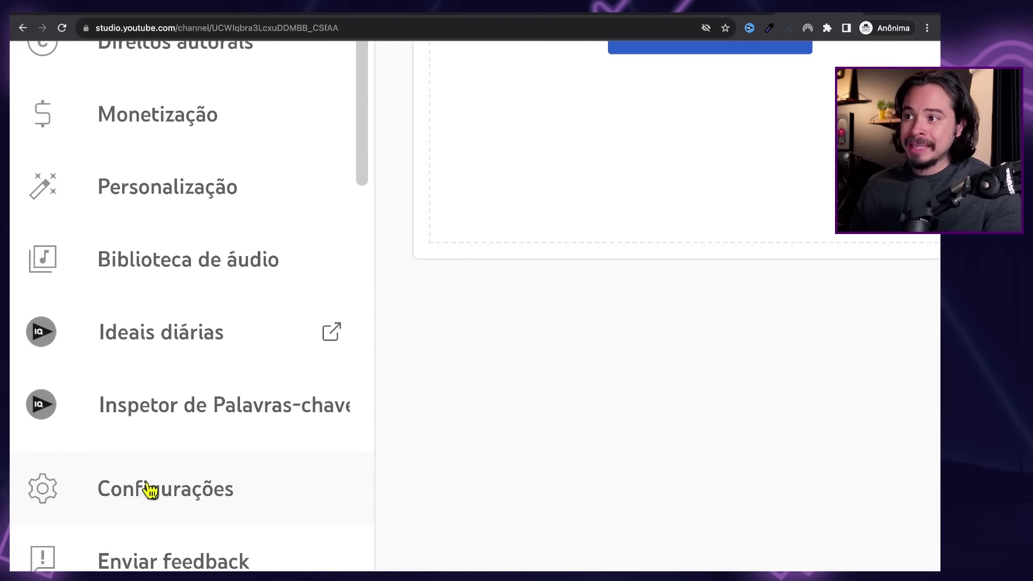
{"action": "left_click", "coordinate": [91, 530]}
{"action": "scroll", "coordinate": [148, 490], "scroll_direction": "down", "scroll_amount": 5}
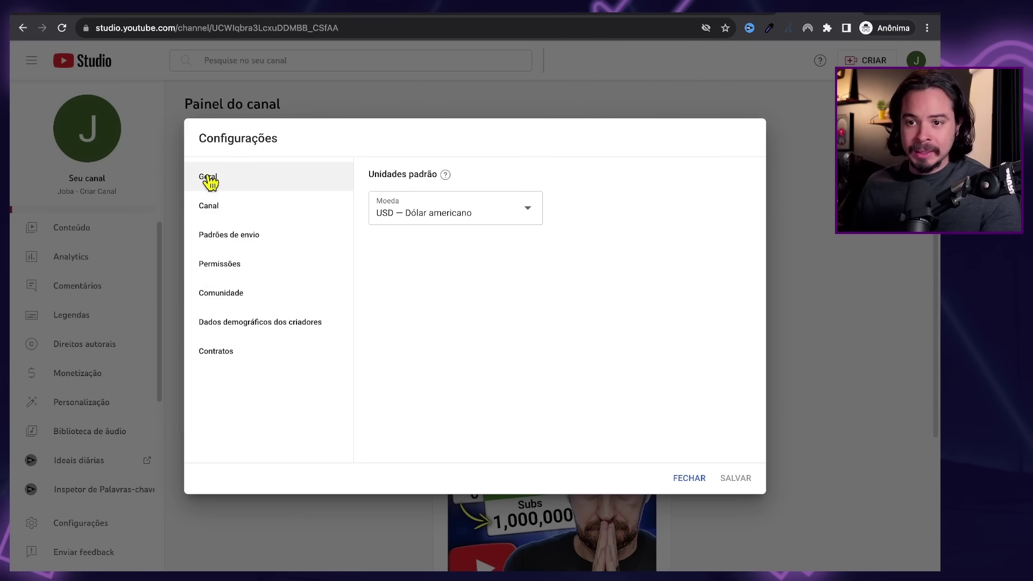
Set the default currency to BRL — Real brasileiro.
{"action": "left_click", "coordinate": [444, 206]}
{"action": "scroll", "coordinate": [456, 300], "scroll_direction": "up", "scroll_amount": 15}
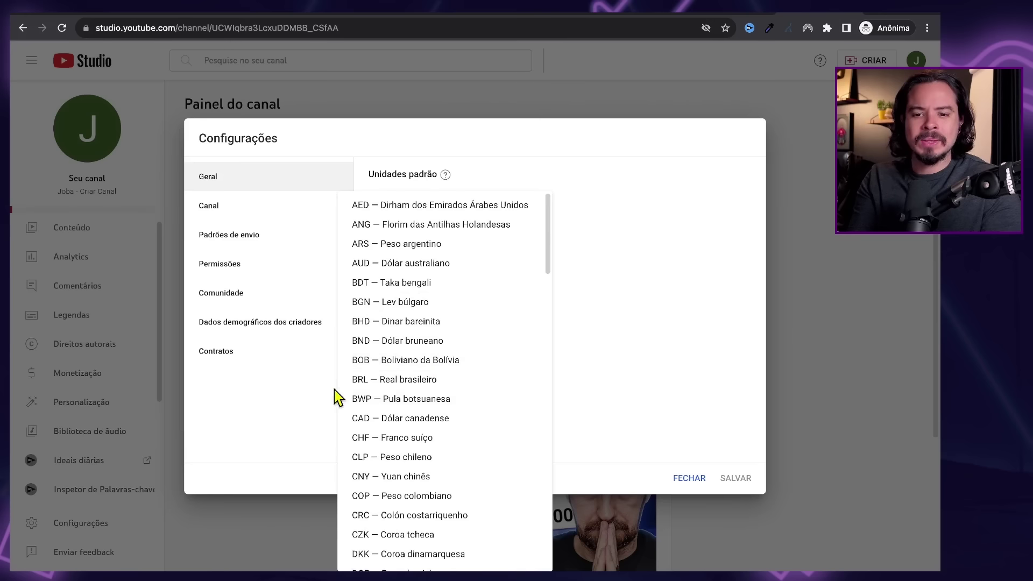
{"action": "left_click", "coordinate": [409, 384]}
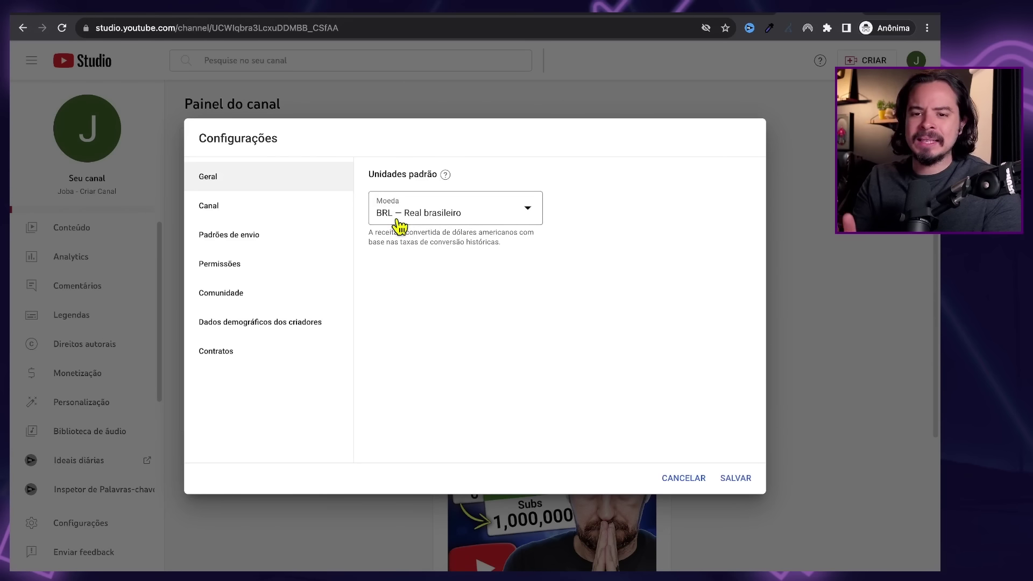
Set the channel's country of residence to Brasil under Informações básicas.
{"action": "left_click", "coordinate": [253, 215]}
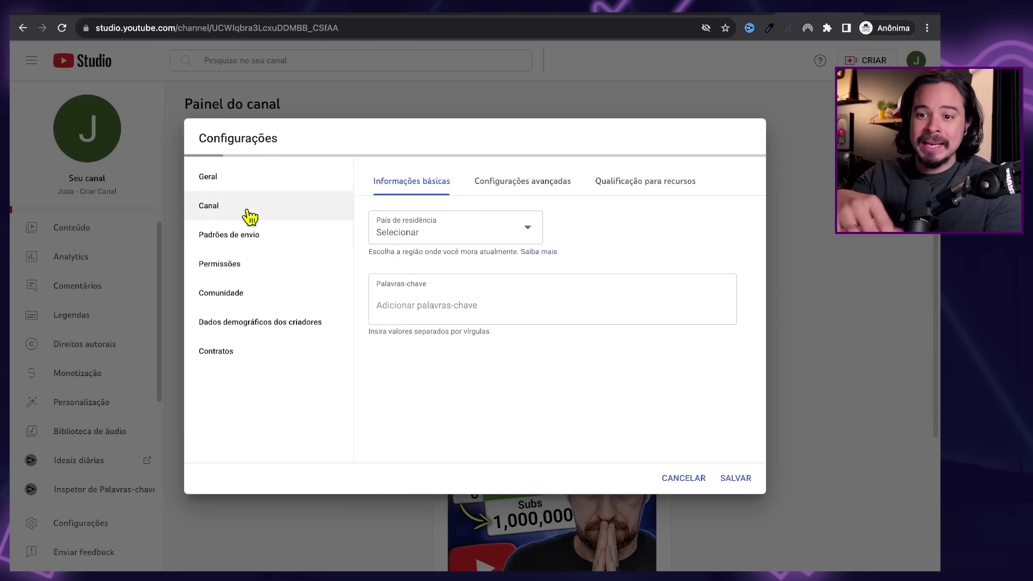
{"action": "left_click", "coordinate": [422, 231]}
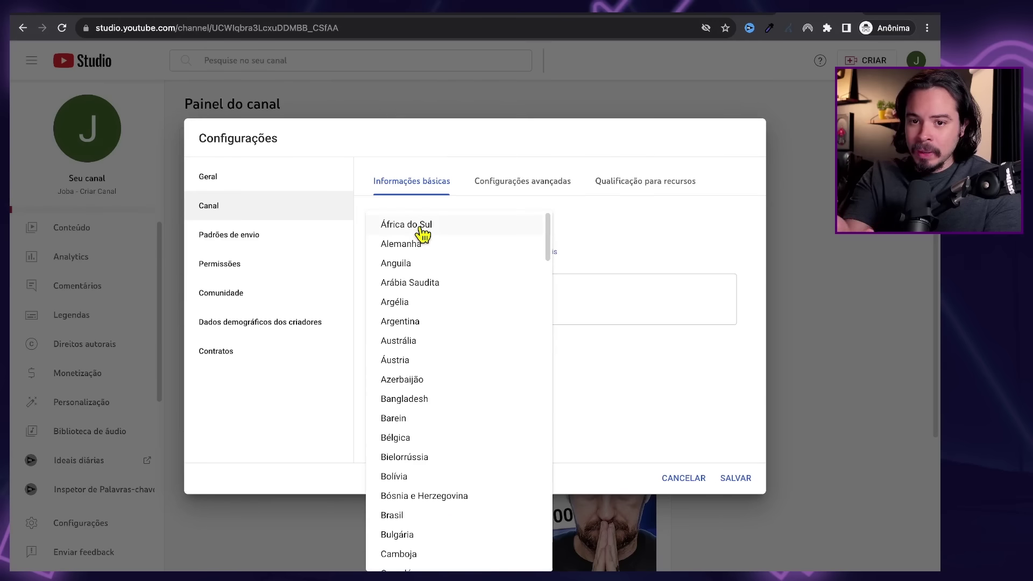
{"action": "left_click", "coordinate": [412, 516]}
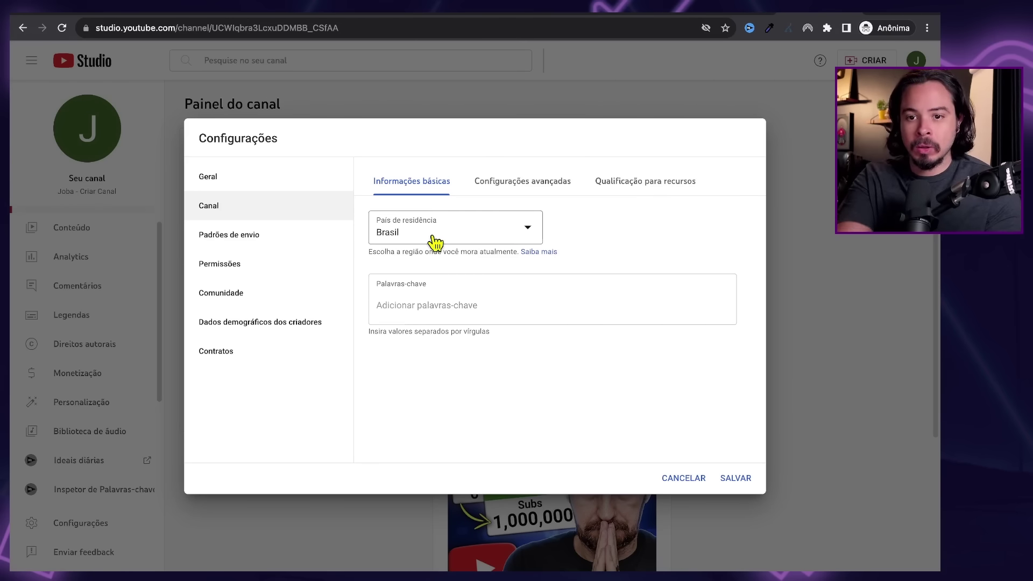
{"action": "left_click", "coordinate": [401, 305]}
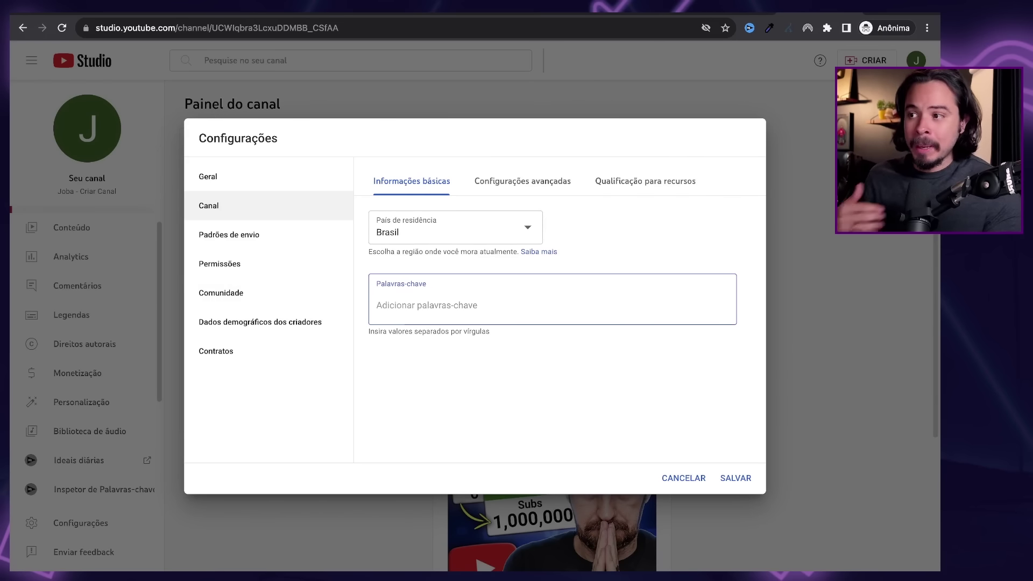
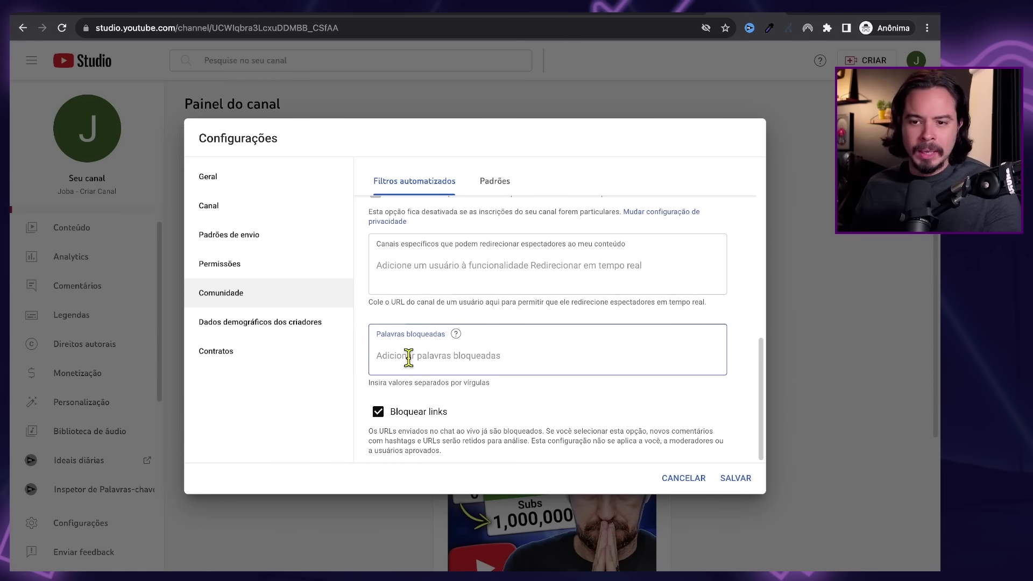
Finish the blocked words field, leaving 'Bloquear links' checked for live chat.
{"action": "left_click", "coordinate": [711, 449]}
Save the community filter settings with SALVAR.
{"action": "left_click", "coordinate": [738, 479]}
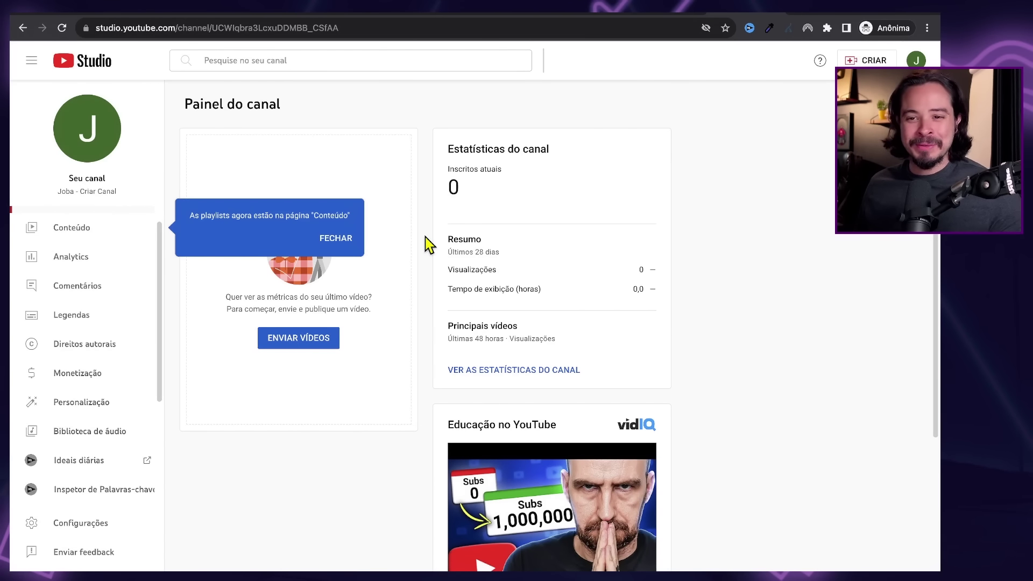
{"action": "scroll", "coordinate": [407, 356], "scroll_direction": "down", "scroll_amount": 1}
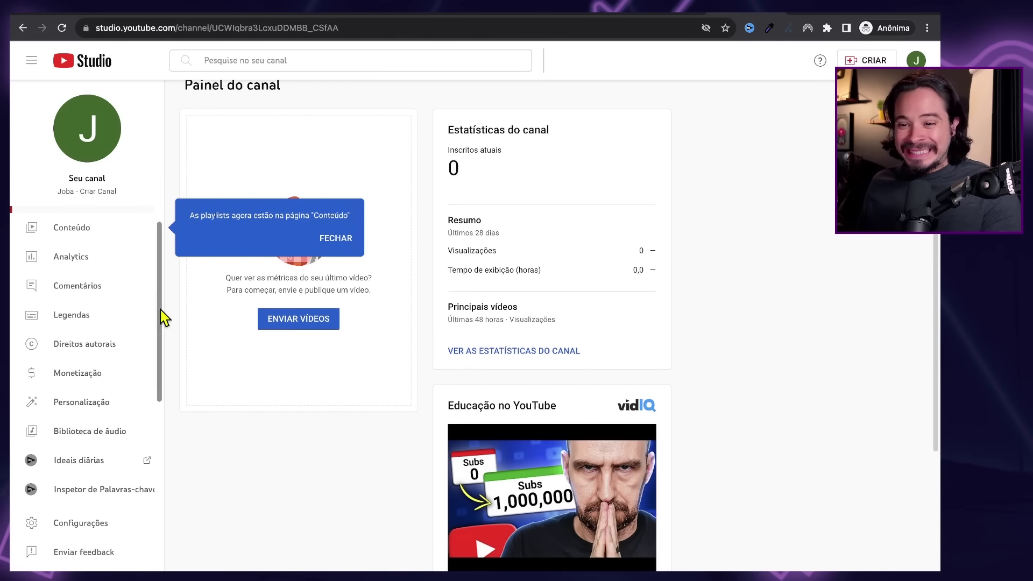
{"action": "scroll", "coordinate": [108, 280], "scroll_direction": "down", "scroll_amount": 2}
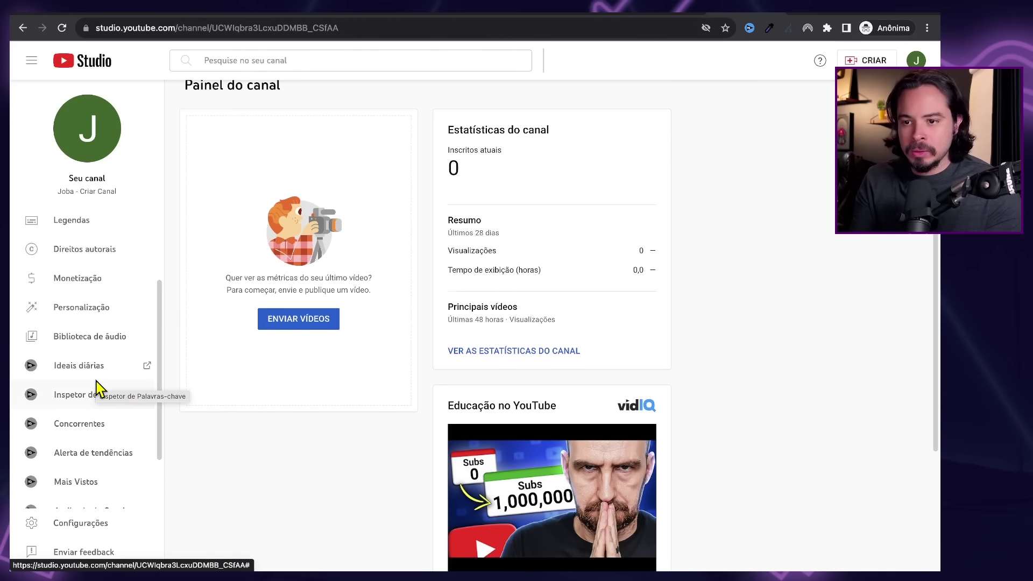
Open the Personalização page and switch to an established channel's home page for reference.
{"action": "left_click", "coordinate": [84, 314]}
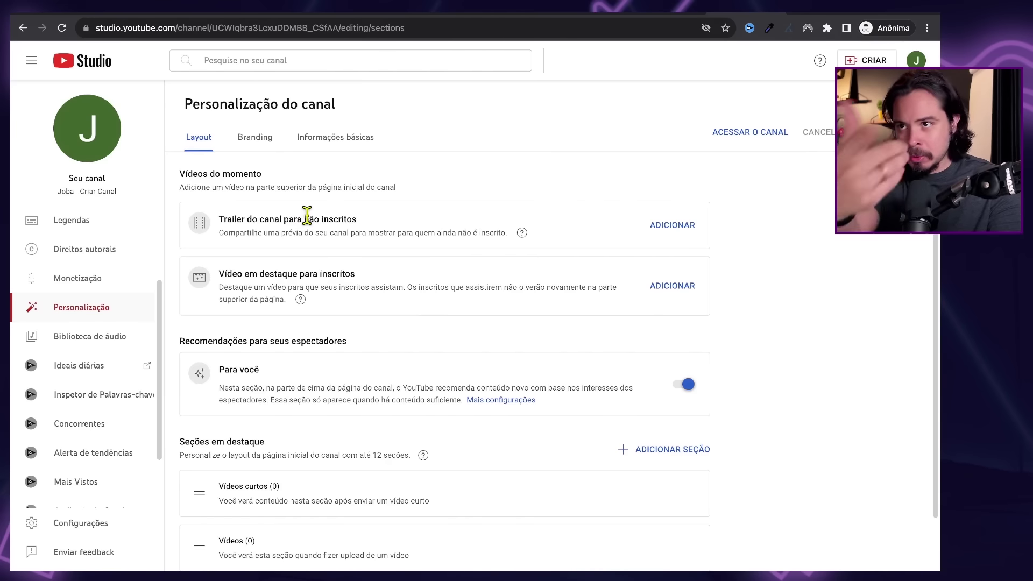
{"action": "key", "text": "ctrl+Left"}
{"action": "scroll", "coordinate": [549, 224], "scroll_direction": "down", "scroll_amount": 2}
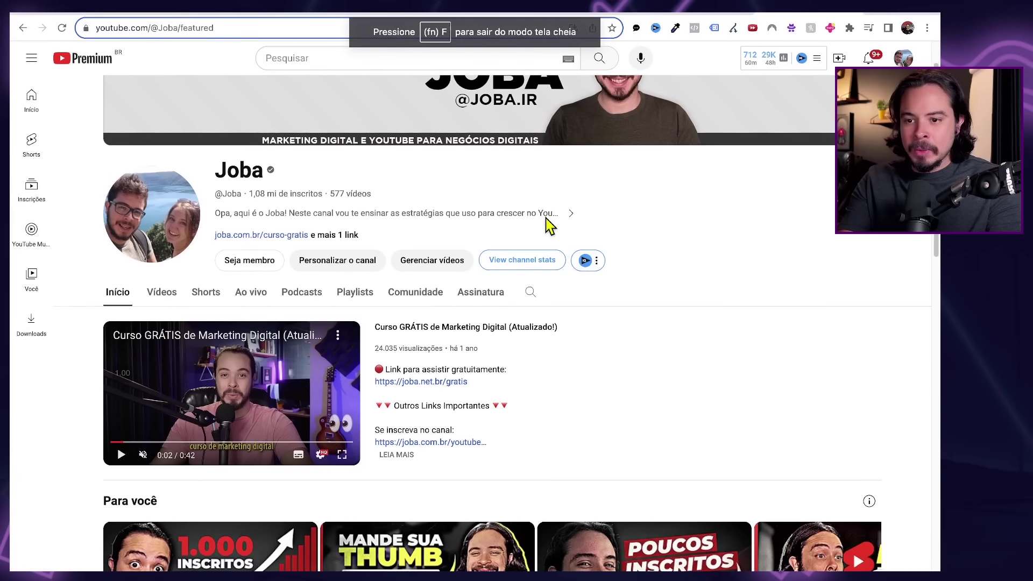
Scroll through the reference channel's home sections, such as 'Para você', then return to Studio.
{"action": "scroll", "coordinate": [115, 296], "scroll_direction": "down", "scroll_amount": 2}
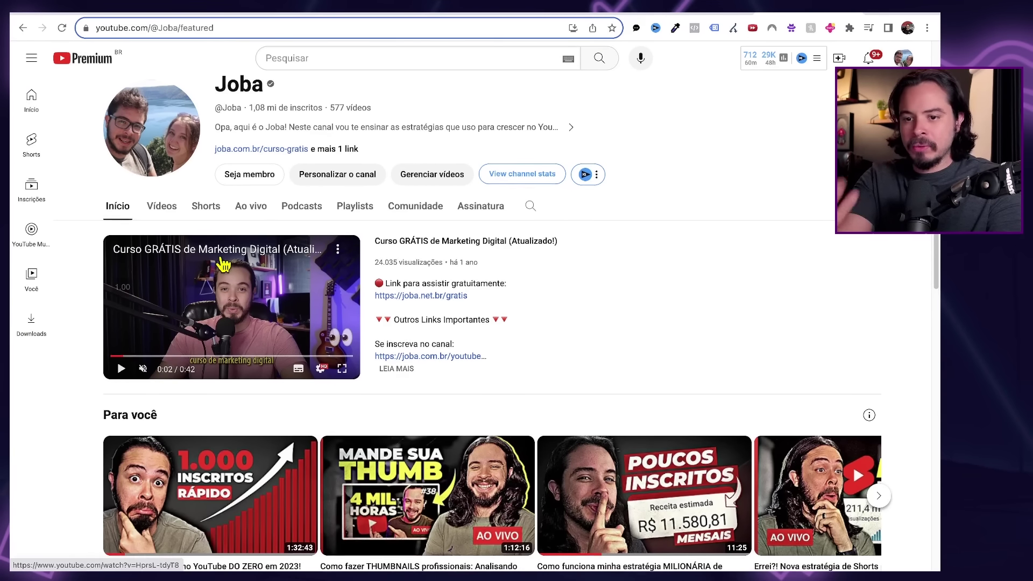
{"action": "scroll", "coordinate": [224, 269], "scroll_direction": "down", "scroll_amount": 3}
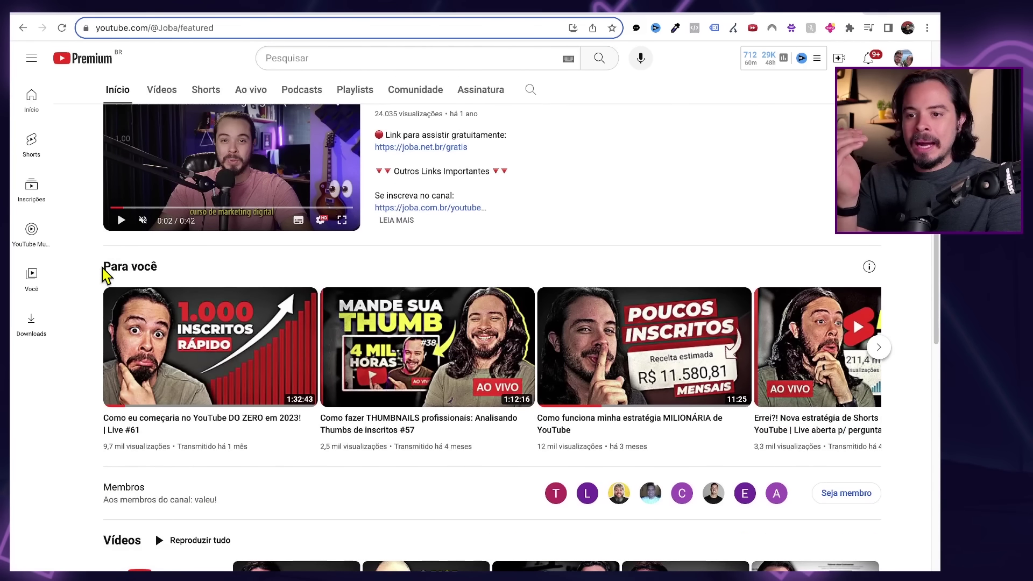
{"action": "left_click_drag", "start_coordinate": [103, 267], "coordinate": [150, 273]}
{"action": "left_click", "coordinate": [159, 273]}
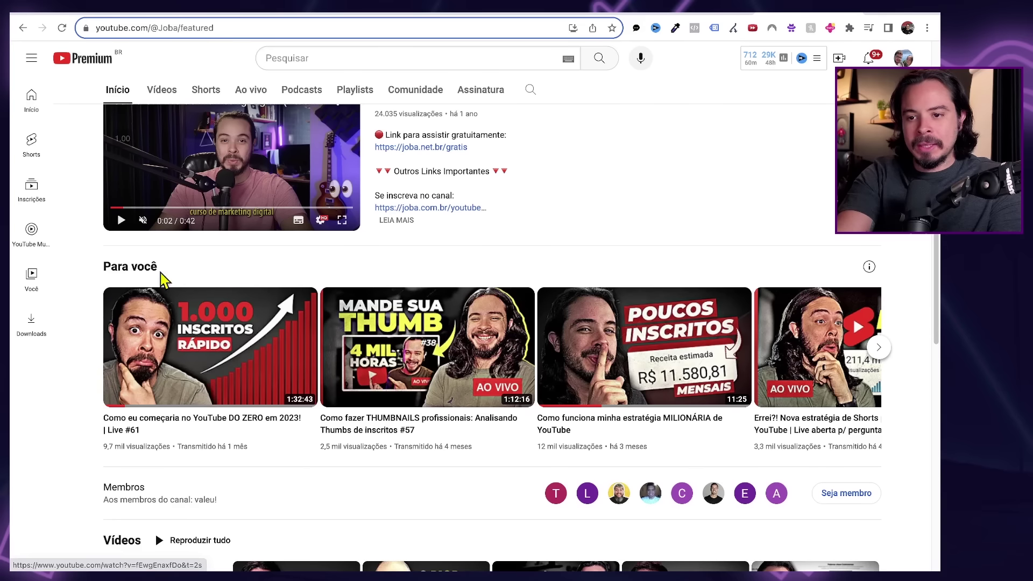
{"action": "scroll", "coordinate": [133, 262], "scroll_direction": "down", "scroll_amount": 1}
{"action": "scroll", "coordinate": [132, 262], "scroll_direction": "down", "scroll_amount": 1}
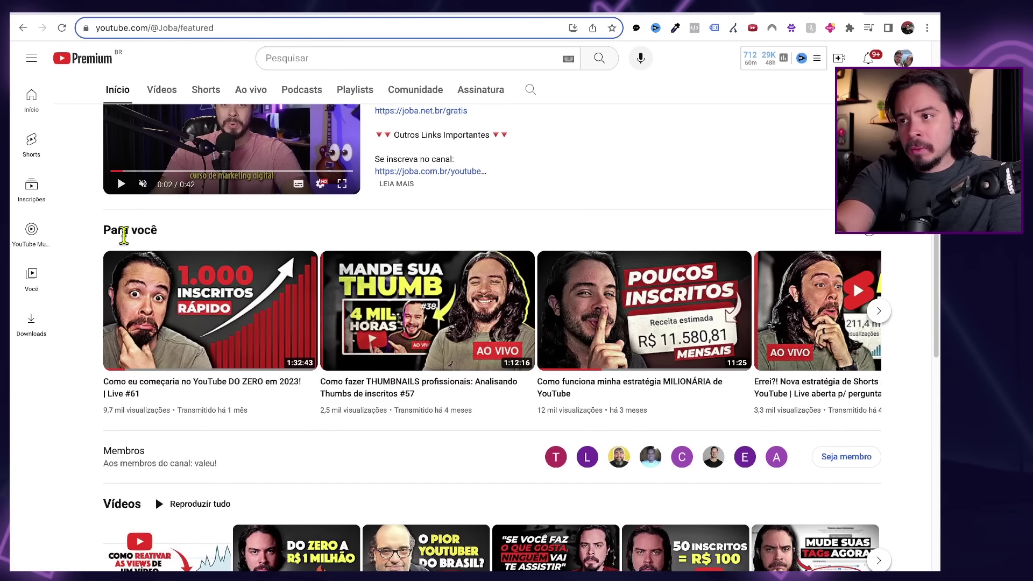
{"action": "scroll", "coordinate": [86, 273], "scroll_direction": "down", "scroll_amount": 5}
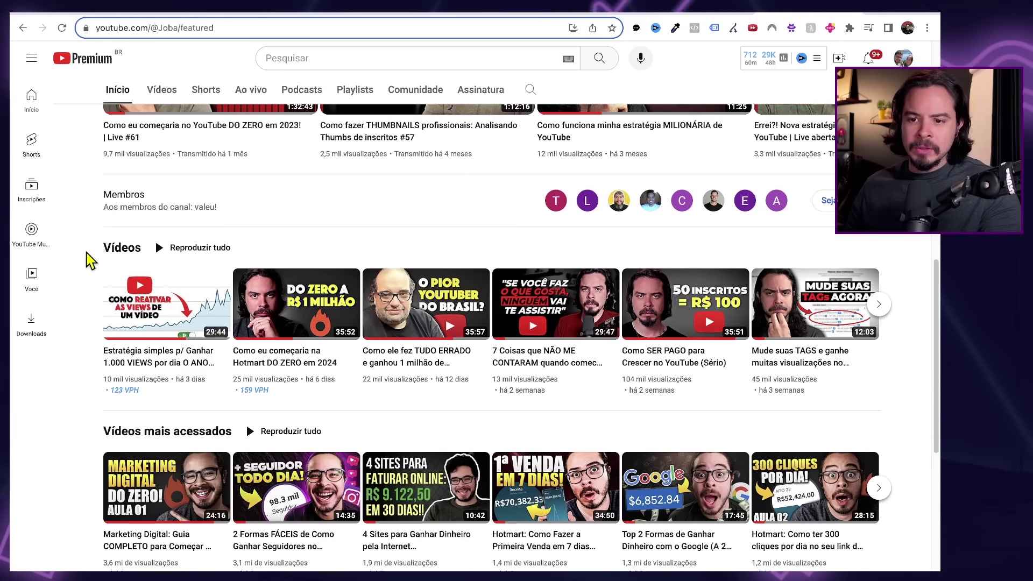
{"action": "scroll", "coordinate": [88, 261], "scroll_direction": "down", "scroll_amount": 3}
{"action": "scroll", "coordinate": [108, 291], "scroll_direction": "down", "scroll_amount": 3}
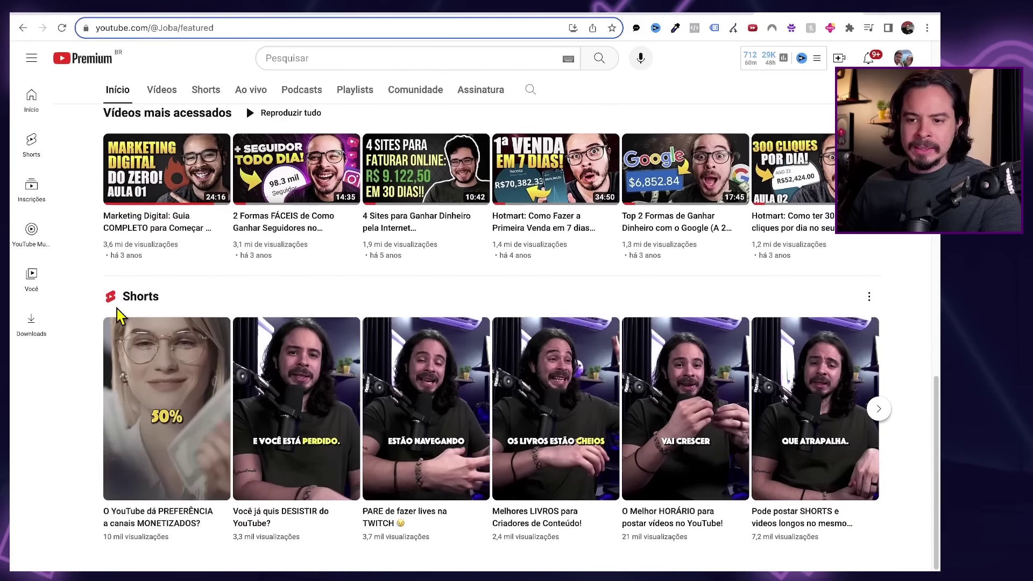
{"action": "scroll", "coordinate": [140, 323], "scroll_direction": "up", "scroll_amount": 7}
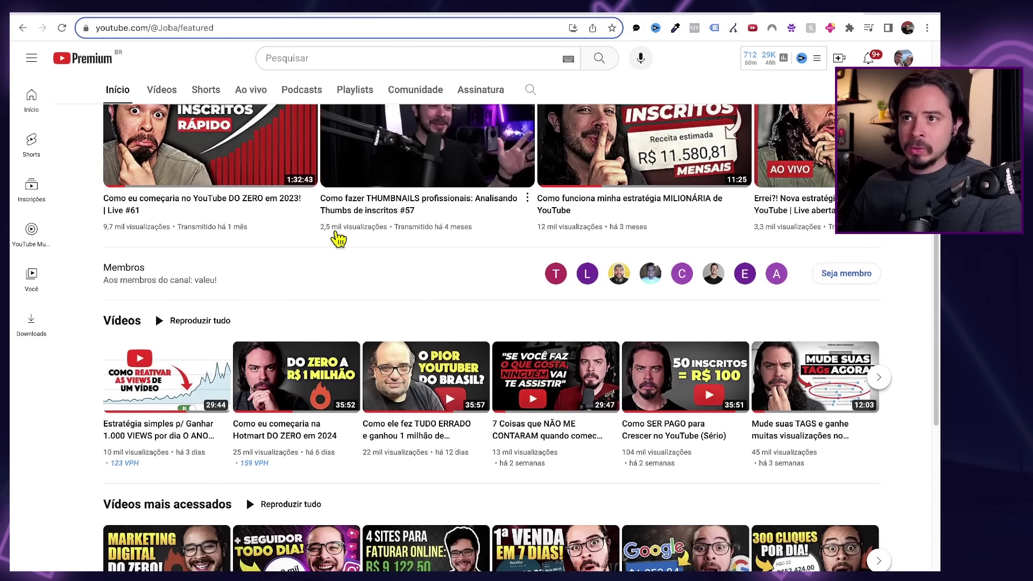
{"action": "key", "text": "ctrl+Right"}
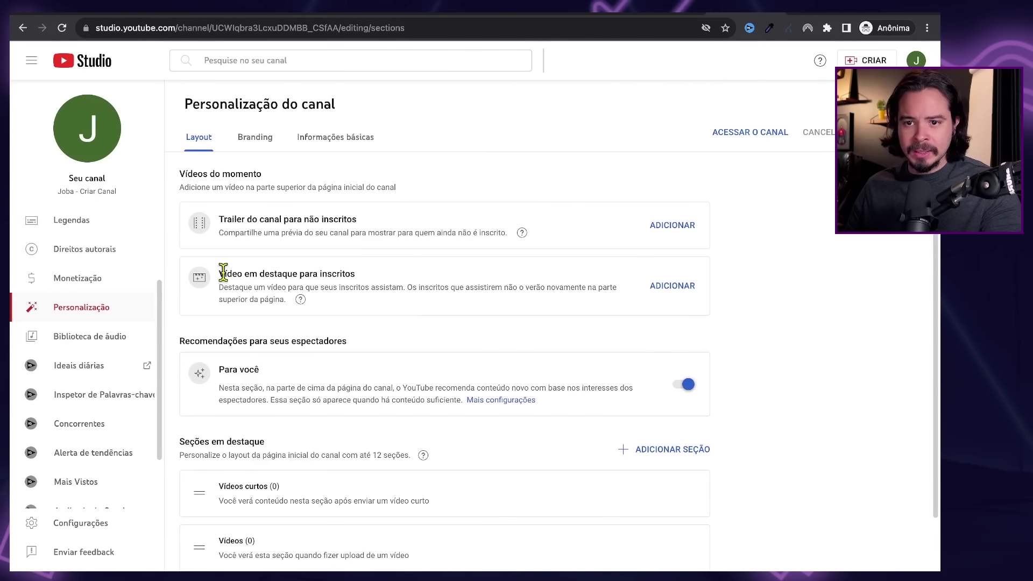
Review the featured-video options and move the Vídeos section above Vídeos curtos.
{"action": "left_click_drag", "start_coordinate": [289, 220], "coordinate": [375, 235]}
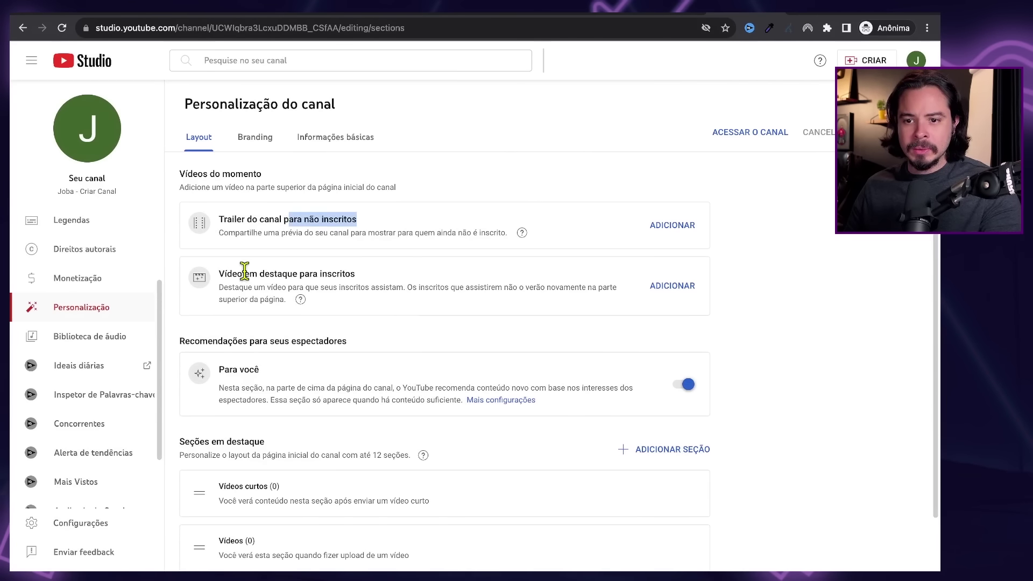
{"action": "left_click_drag", "start_coordinate": [224, 273], "coordinate": [367, 282]}
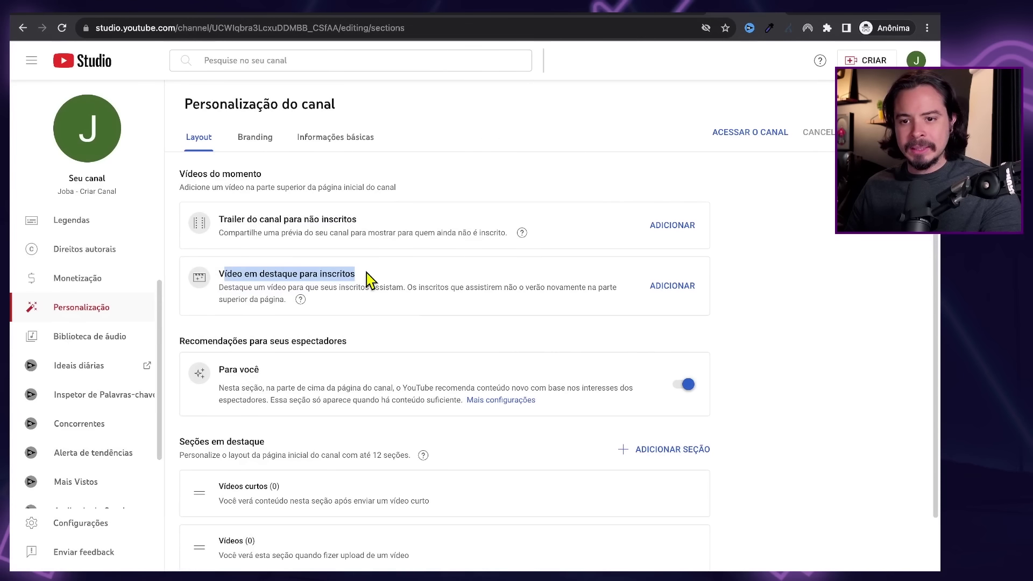
{"action": "scroll", "coordinate": [292, 338], "scroll_direction": "down", "scroll_amount": 2}
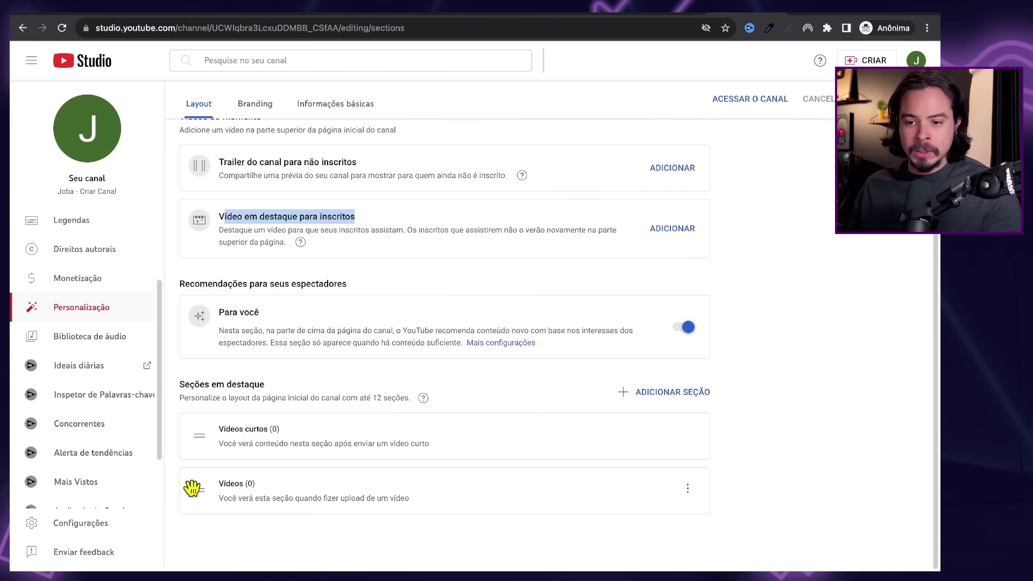
{"action": "left_click_drag", "start_coordinate": [192, 488], "coordinate": [197, 428]}
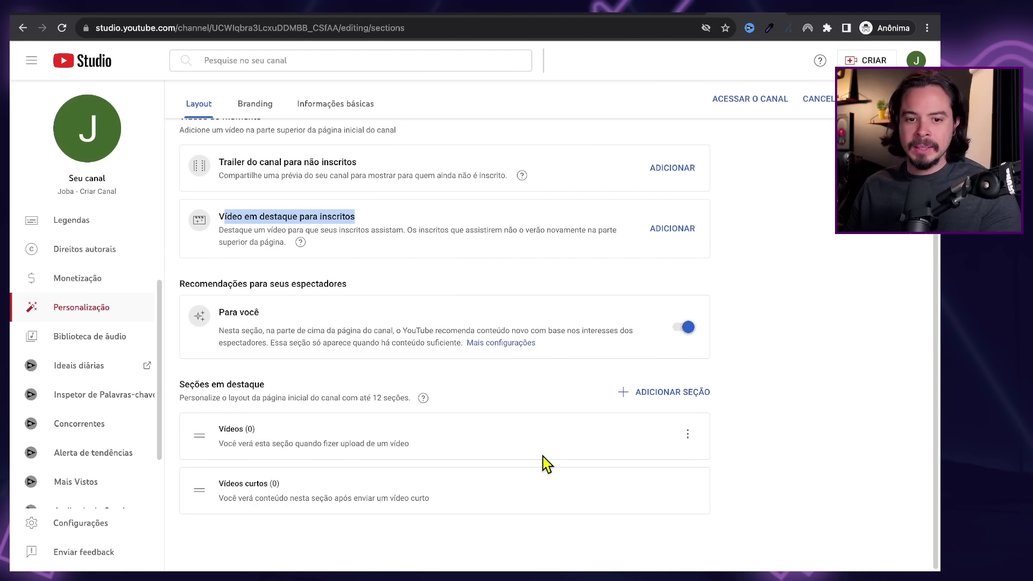
Check the ADICIONAR SEÇÃO types without adding one, preview the channel, then open Branding.
{"action": "left_click", "coordinate": [662, 398]}
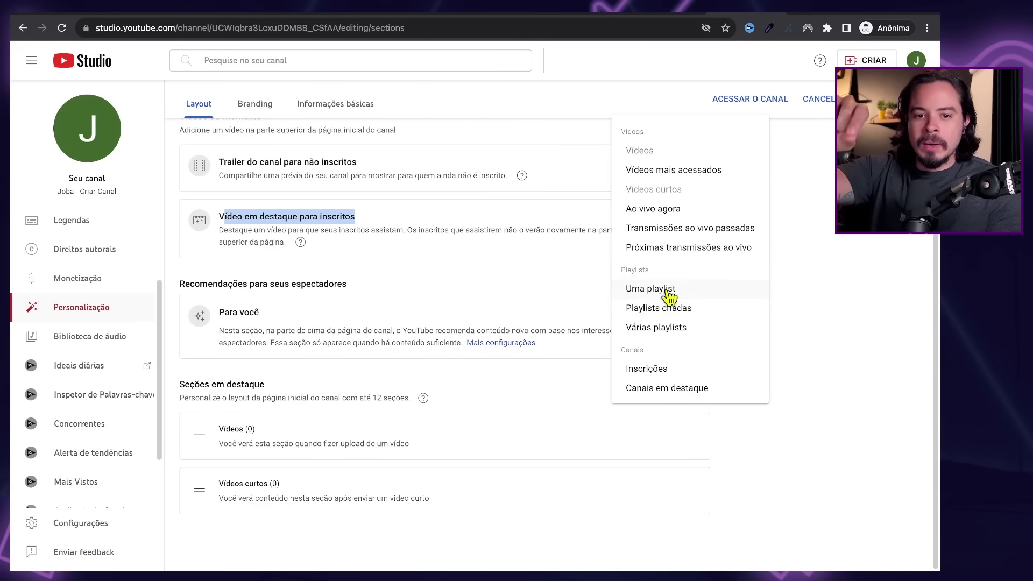
{"action": "left_click", "coordinate": [764, 460]}
{"action": "scroll", "coordinate": [279, 203], "scroll_direction": "up", "scroll_amount": 1}
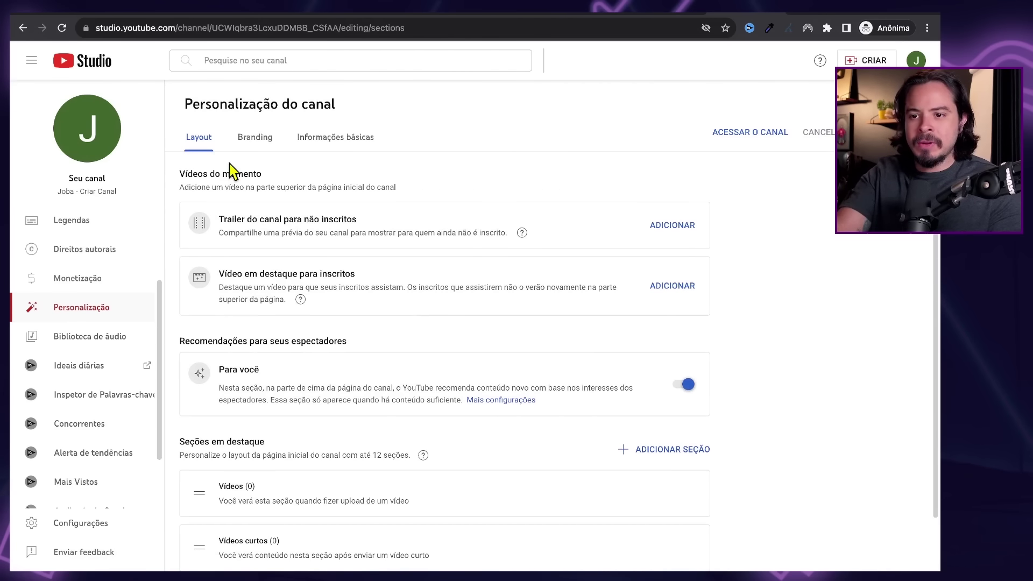
{"action": "left_click", "coordinate": [750, 135]}
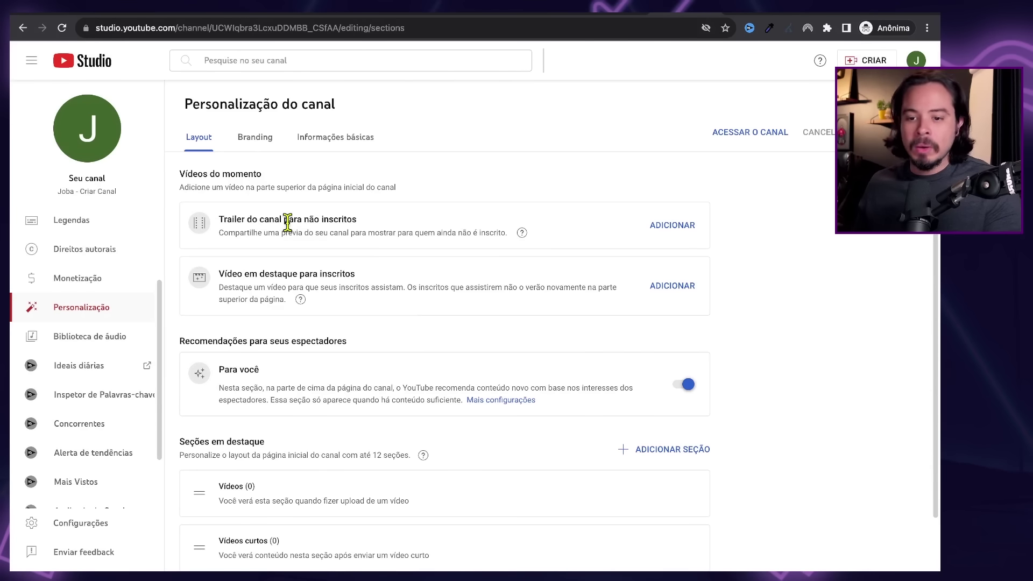
{"action": "left_click", "coordinate": [256, 141]}
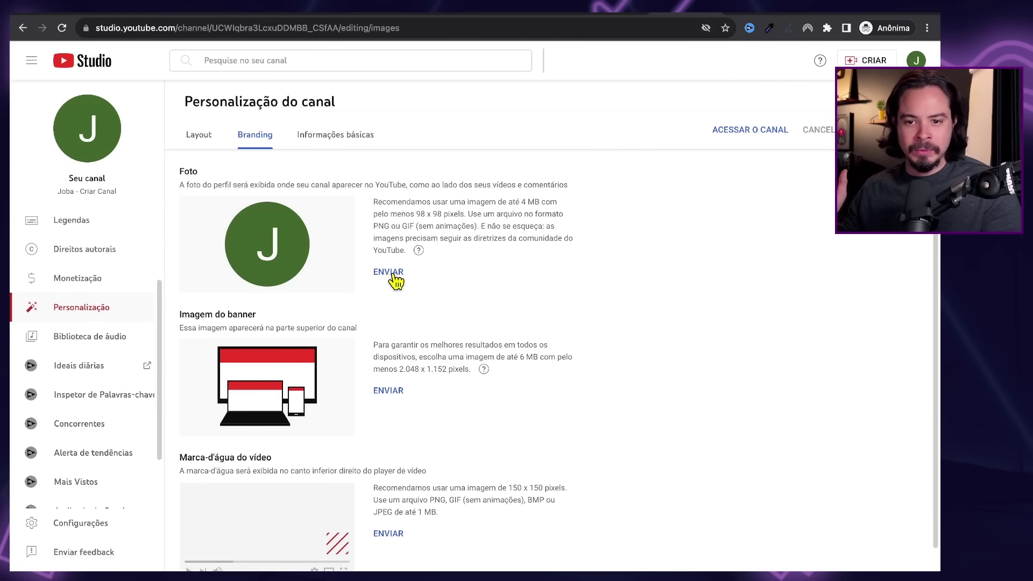
Upload Foto para perfil joba.png as the profile photo, cropped tightly around the face.
{"action": "left_click", "coordinate": [441, 284]}
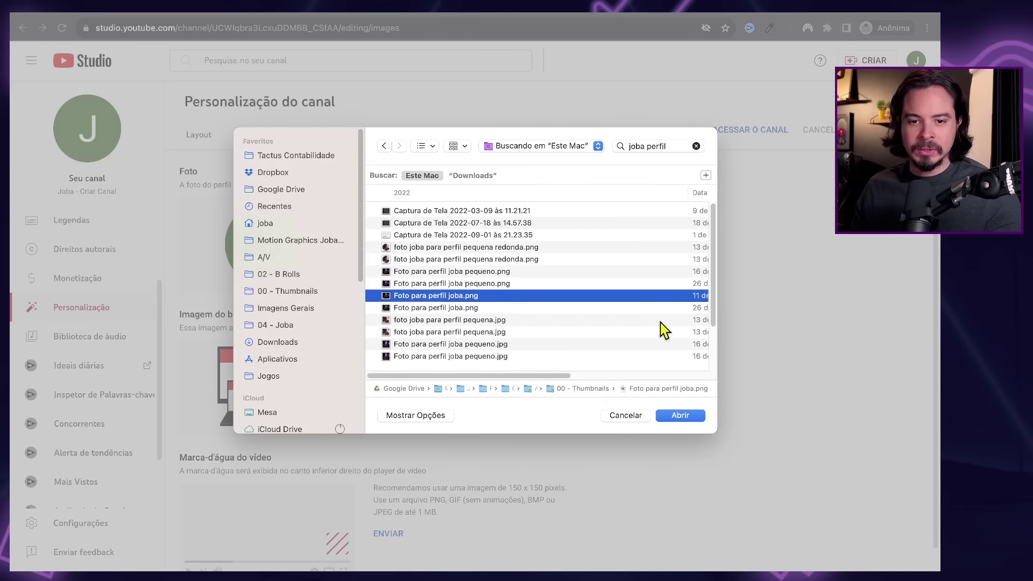
{"action": "left_click", "coordinate": [680, 420]}
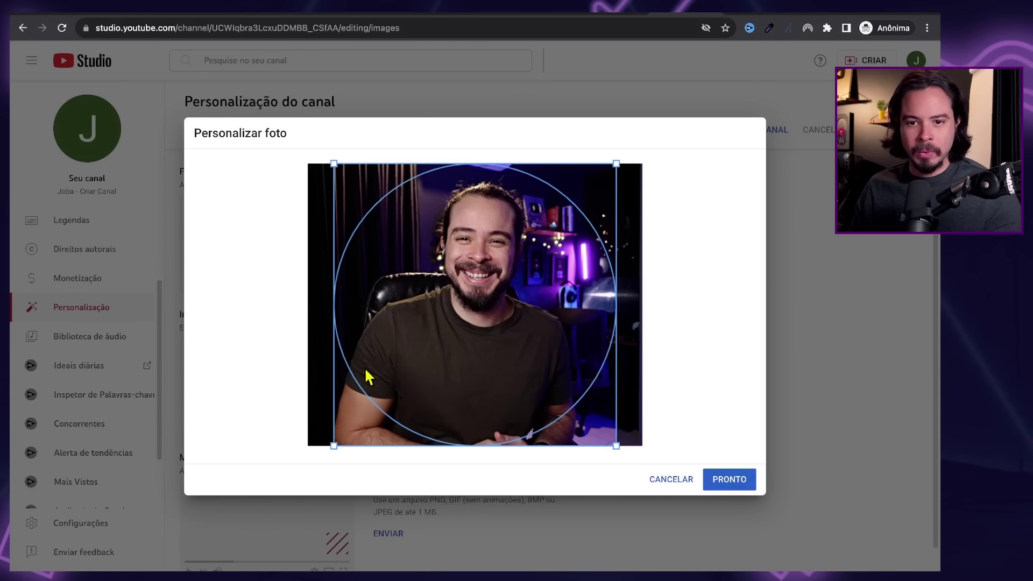
{"action": "left_click_drag", "start_coordinate": [339, 445], "coordinate": [382, 397]}
{"action": "left_click_drag", "start_coordinate": [465, 349], "coordinate": [443, 347]}
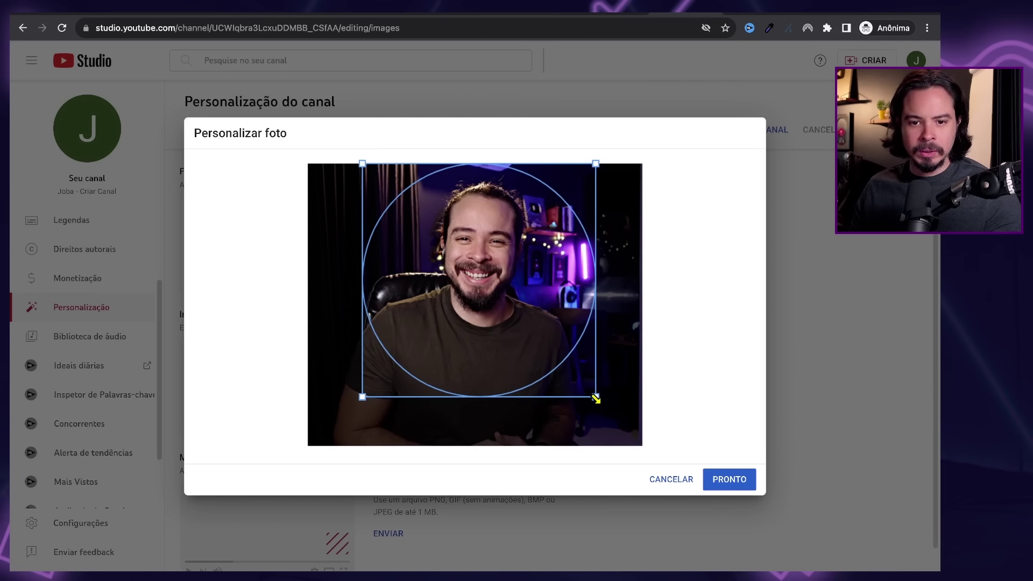
{"action": "left_click_drag", "start_coordinate": [596, 399], "coordinate": [591, 392]}
{"action": "mouse_move", "coordinate": [511, 357]}
{"action": "left_mouse_down"}
{"action": "mouse_move", "coordinate": [524, 358]}
{"action": "mouse_move", "coordinate": [515, 352]}
{"action": "left_mouse_up"}
{"action": "left_click", "coordinate": [713, 481]}
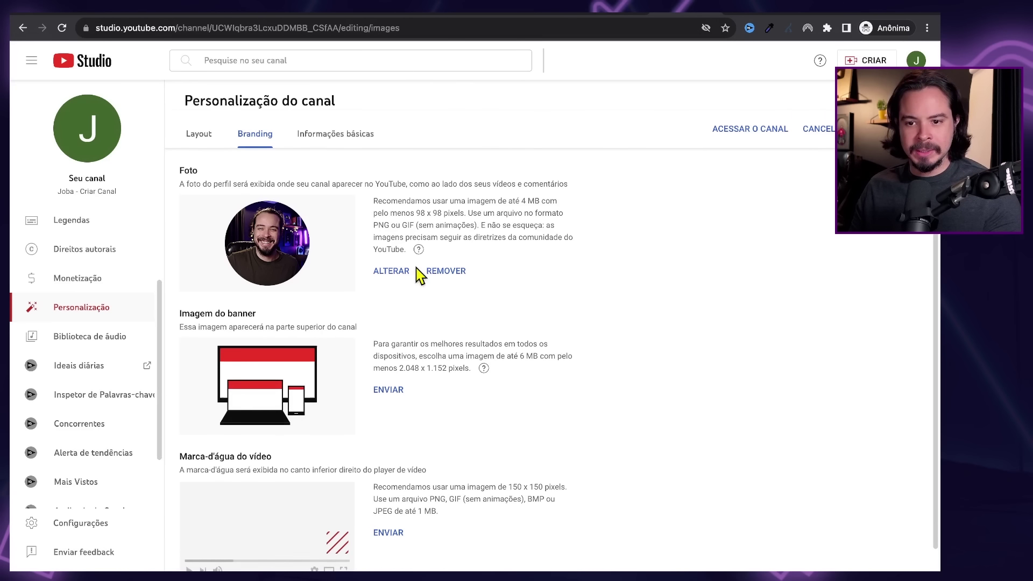
{"action": "scroll", "coordinate": [421, 274], "scroll_direction": "down", "scroll_amount": 1}
{"action": "left_click_drag", "start_coordinate": [182, 295], "coordinate": [272, 309]}
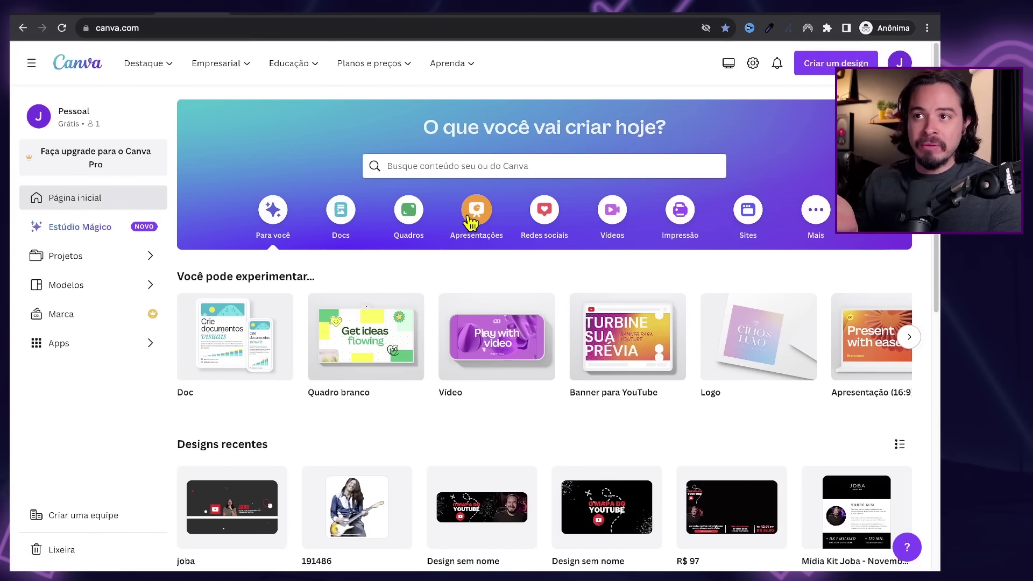
Start a blank Banner para YouTube design from the Redes sociais formats.
{"action": "scroll", "coordinate": [570, 211], "scroll_direction": "down", "scroll_amount": 1}
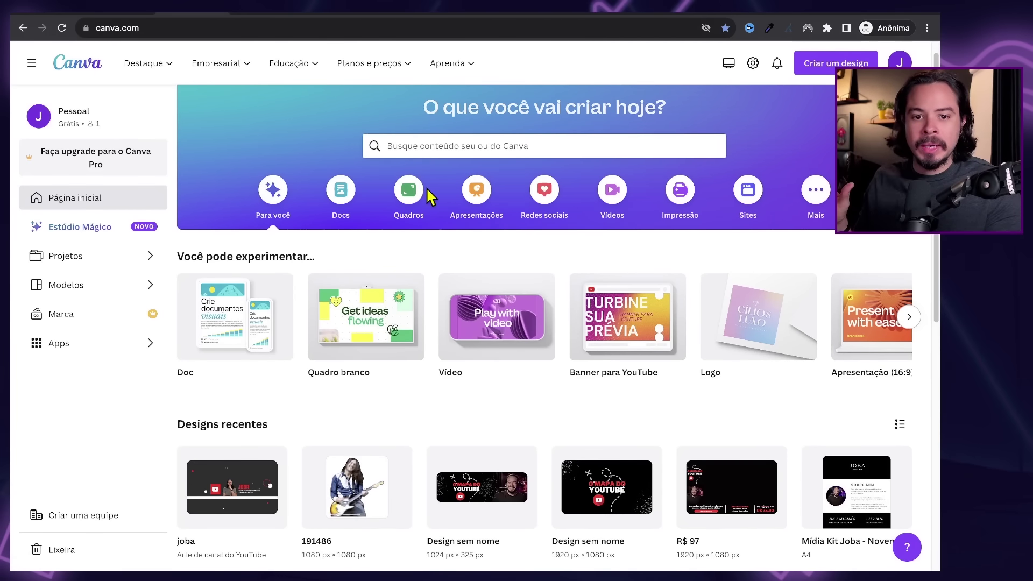
{"action": "mouse_move", "coordinate": [538, 305]}
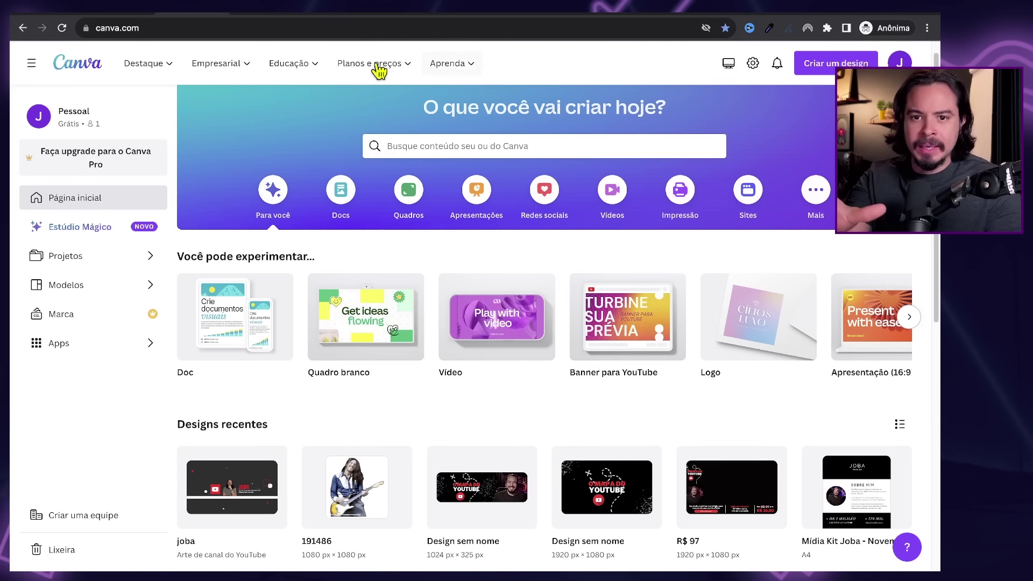
{"action": "left_click", "coordinate": [544, 191]}
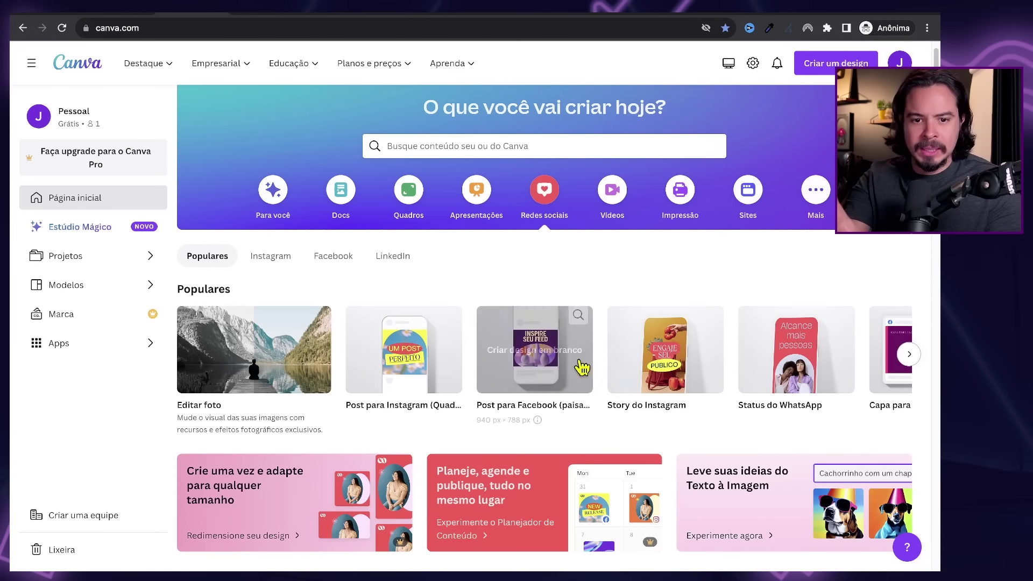
{"action": "left_click", "coordinate": [910, 355]}
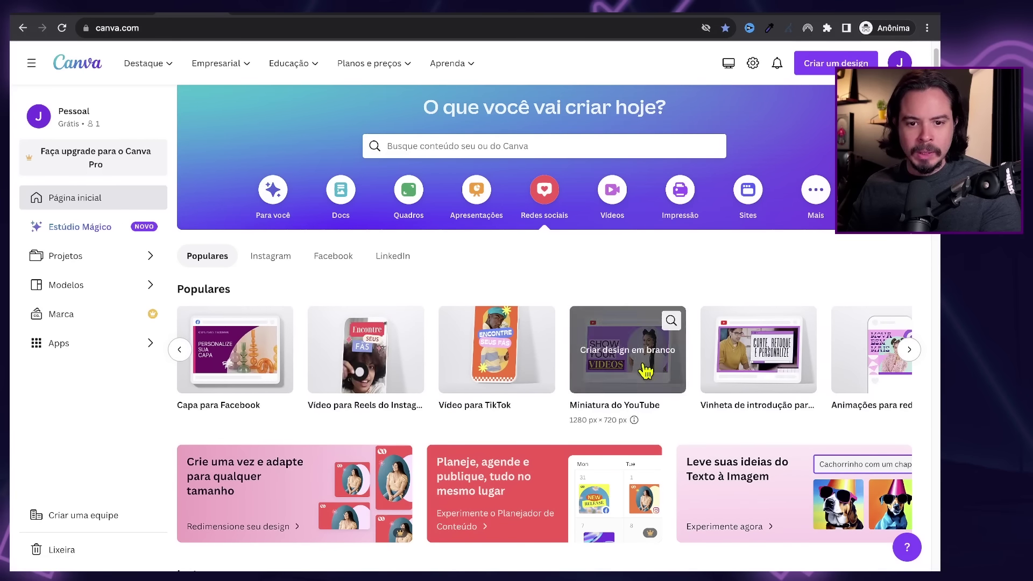
{"action": "left_click", "coordinate": [909, 351]}
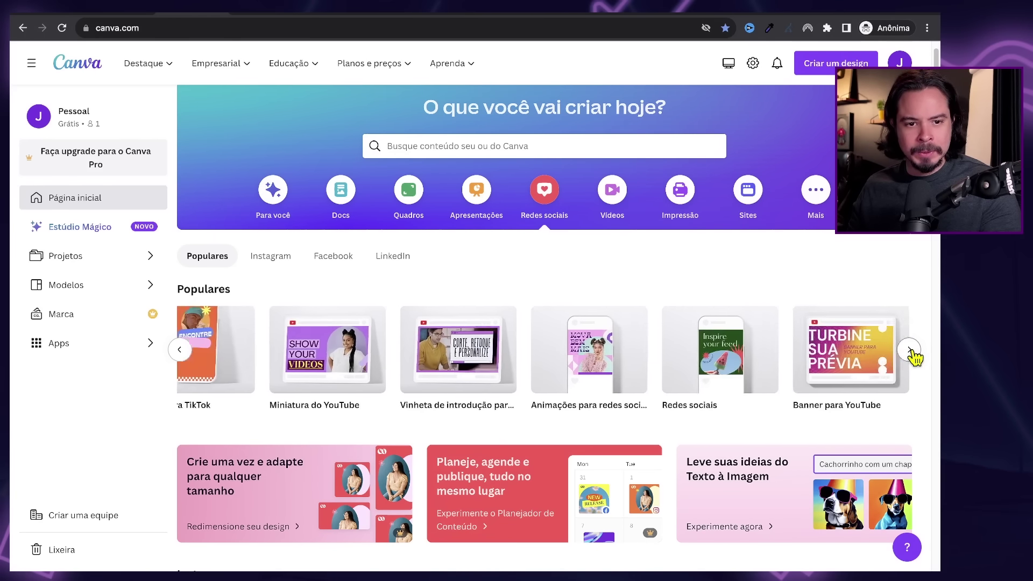
{"action": "mouse_move", "coordinate": [501, 425]}
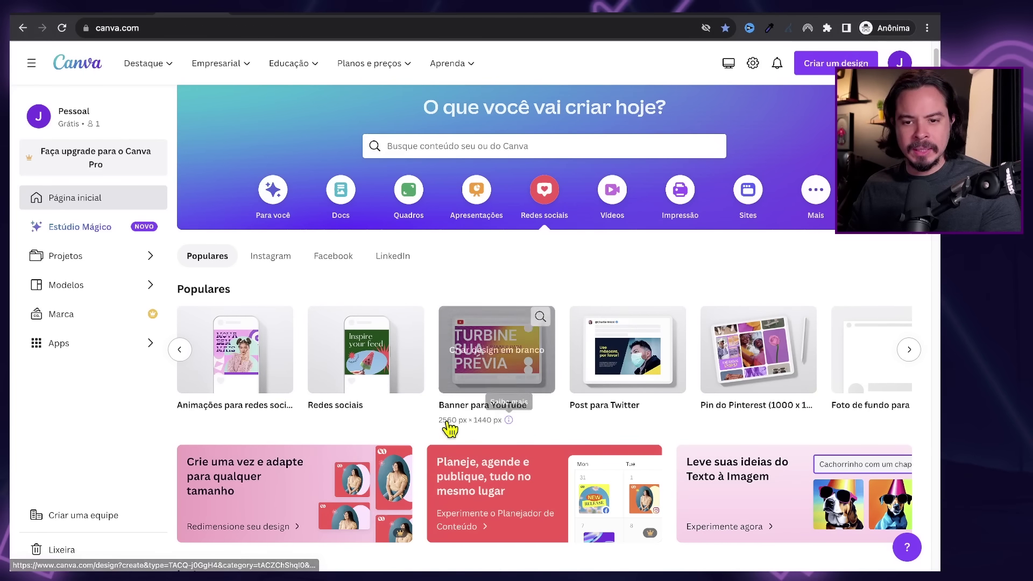
{"action": "left_click", "coordinate": [489, 363]}
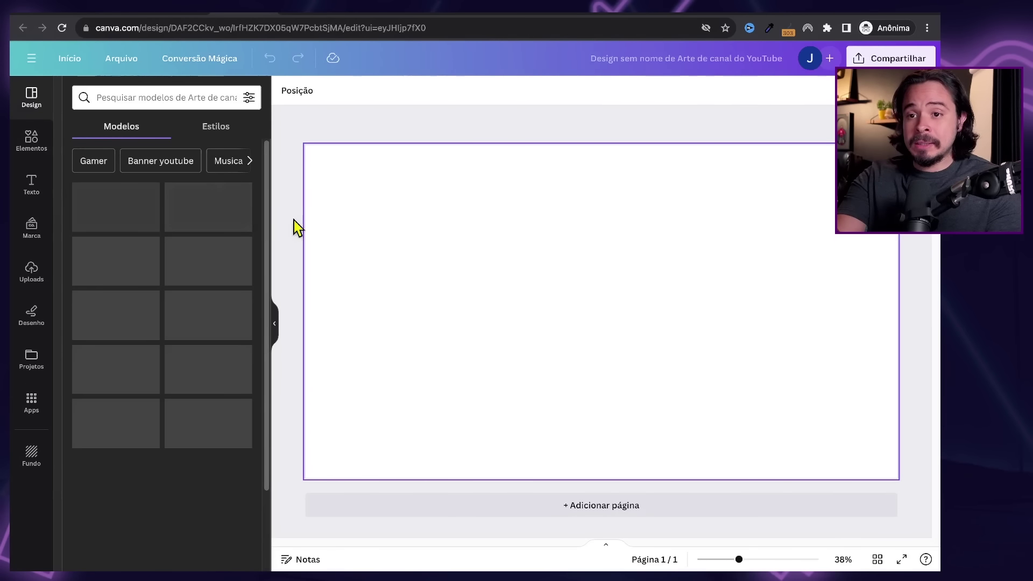
Try the STRIK3R SIX and travel templates, ending with THE NEWS banner template.
{"action": "left_click", "coordinate": [214, 239]}
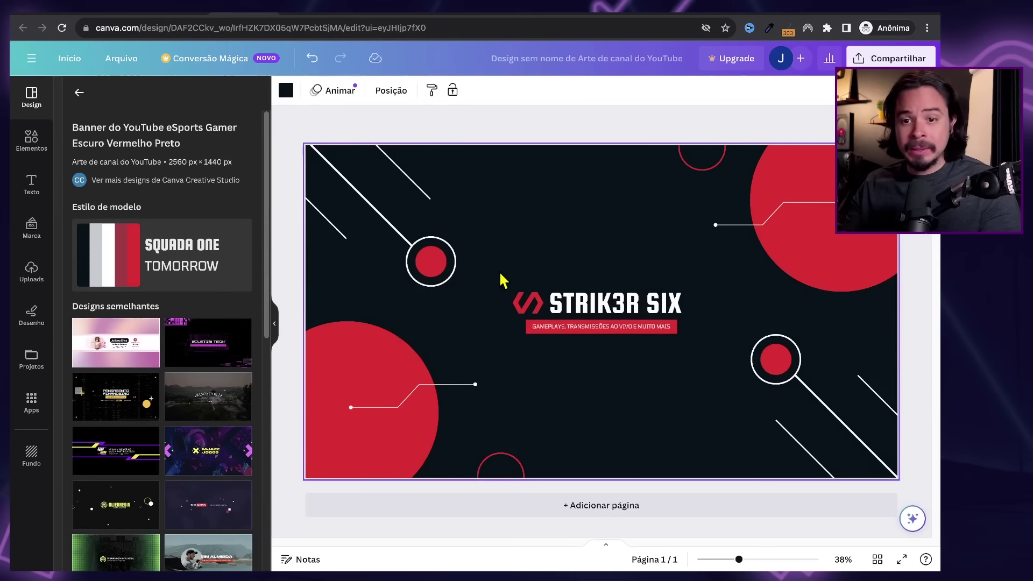
{"action": "scroll", "coordinate": [178, 350], "scroll_direction": "down", "scroll_amount": 2}
{"action": "left_click", "coordinate": [196, 293]}
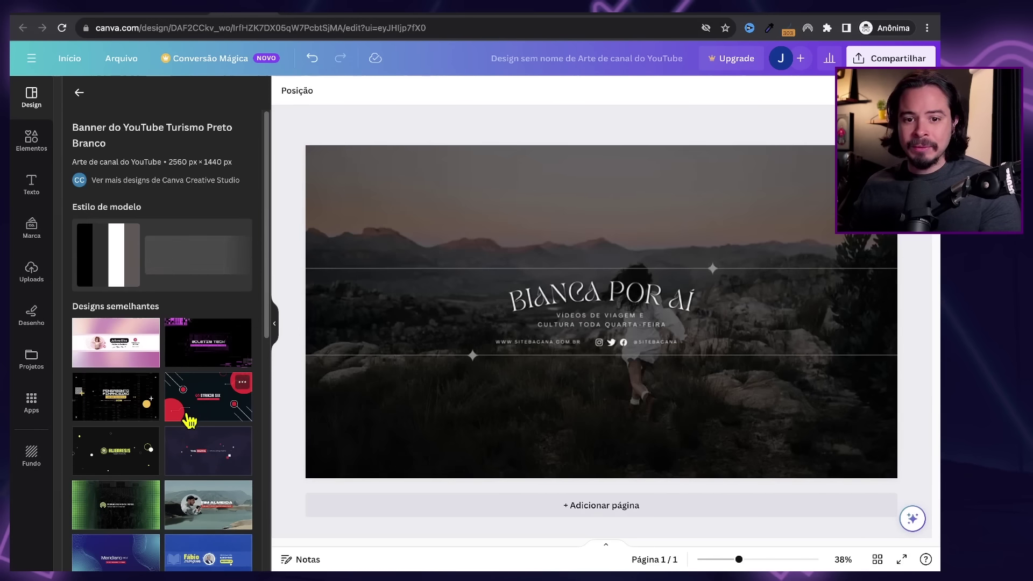
{"action": "left_click", "coordinate": [218, 464]}
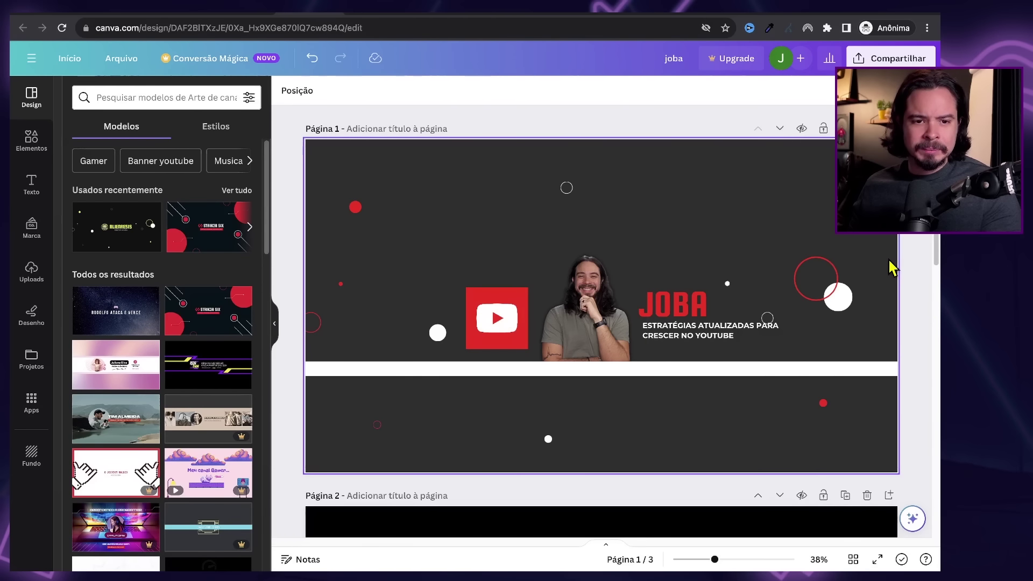
Scroll through the joba design to Página 2 and select its portrait photo.
{"action": "scroll", "coordinate": [901, 323], "scroll_direction": "down", "scroll_amount": 5}
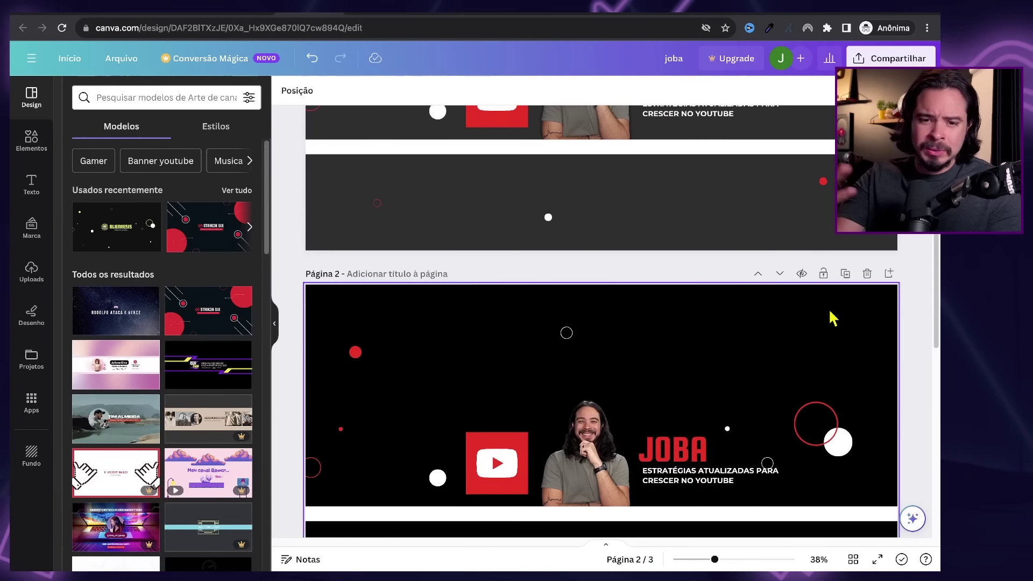
{"action": "scroll", "coordinate": [677, 315], "scroll_direction": "down", "scroll_amount": 5}
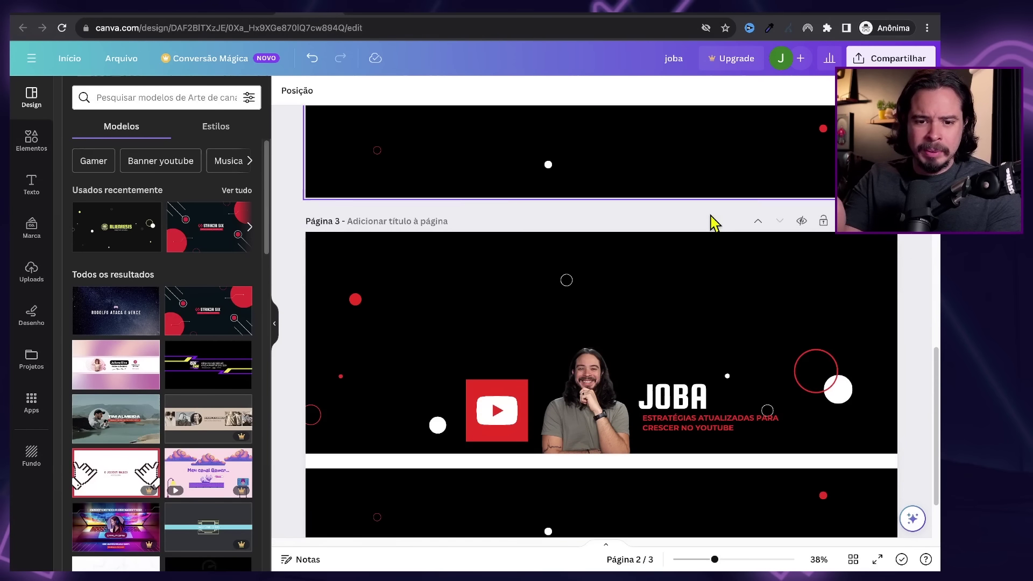
{"action": "scroll", "coordinate": [715, 224], "scroll_direction": "up", "scroll_amount": 4}
{"action": "scroll", "coordinate": [677, 210], "scroll_direction": "up", "scroll_amount": 1}
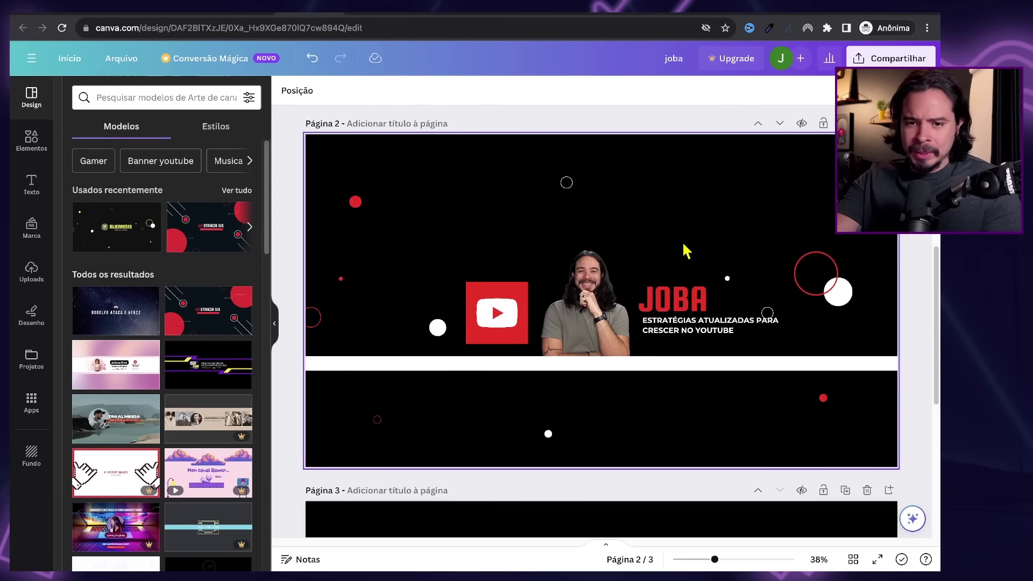
{"action": "left_click", "coordinate": [603, 301]}
{"action": "mouse_move", "coordinate": [601, 299]}
{"action": "left_mouse_down"}
{"action": "mouse_move", "coordinate": [615, 295]}
{"action": "mouse_move", "coordinate": [599, 291]}
{"action": "left_mouse_up"}
{"action": "left_click", "coordinate": [438, 13]}
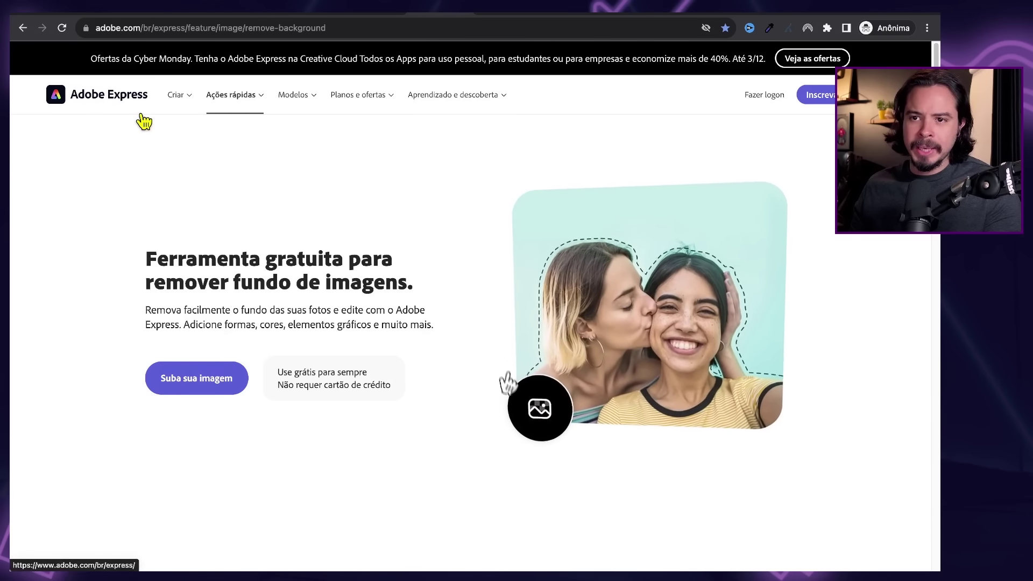
{"action": "left_click", "coordinate": [236, 101]}
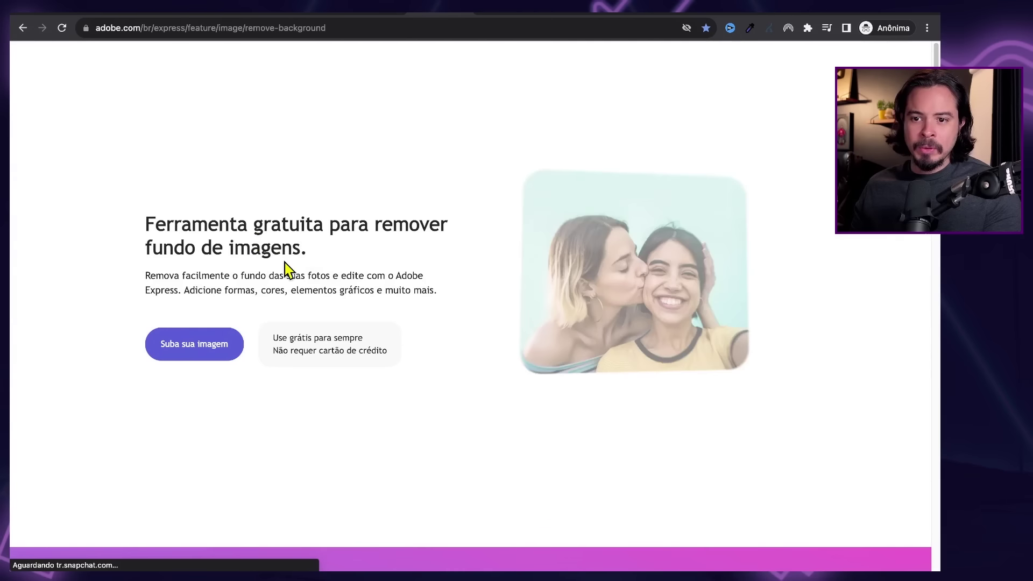
{"action": "left_click", "coordinate": [197, 356]}
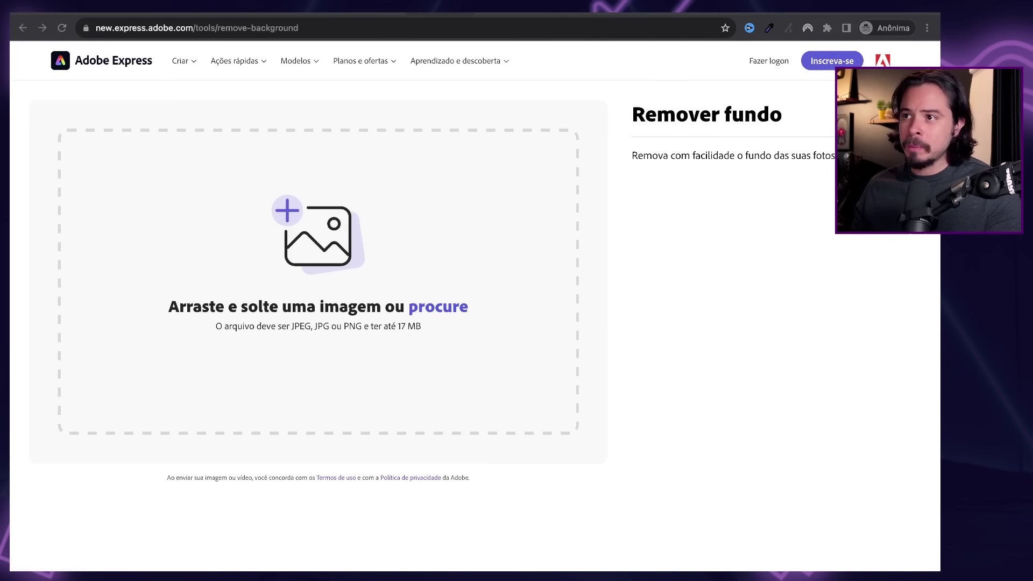
{"action": "left_click_drag", "start_coordinate": [103, 113], "coordinate": [394, 311]}
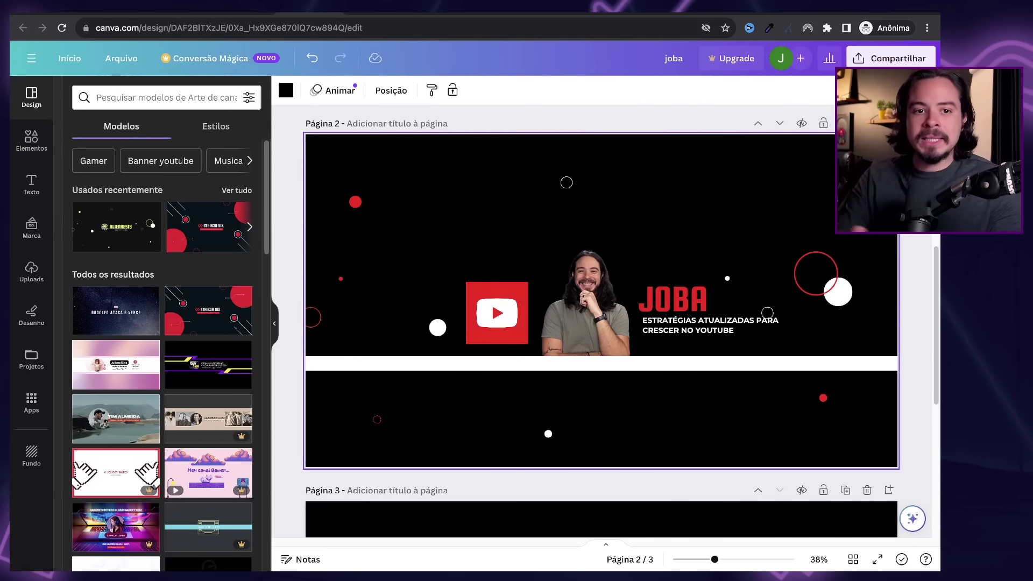
Open and close the Compartilhar panel to view the finished JOBA banner.
{"action": "left_click", "coordinate": [864, 60]}
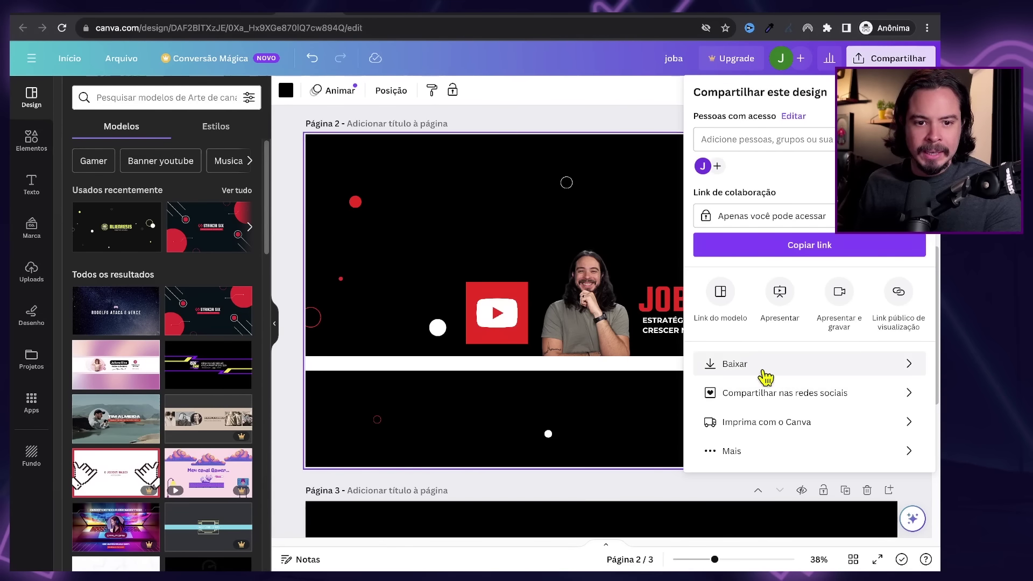
{"action": "left_click", "coordinate": [598, 230]}
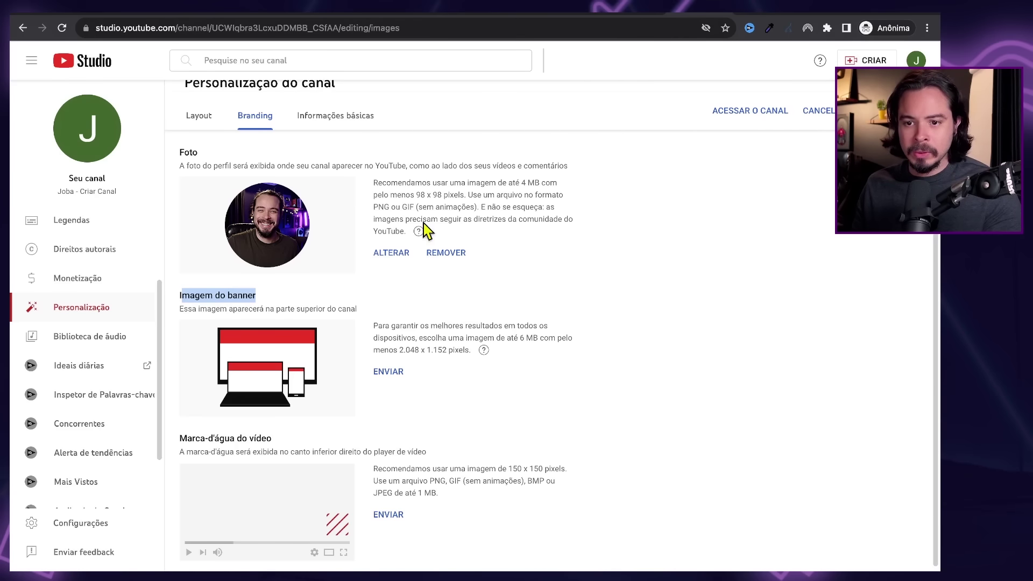
{"action": "scroll", "coordinate": [427, 231], "scroll_direction": "up", "scroll_amount": 1}
{"action": "scroll", "coordinate": [414, 290], "scroll_direction": "down", "scroll_amount": 1}
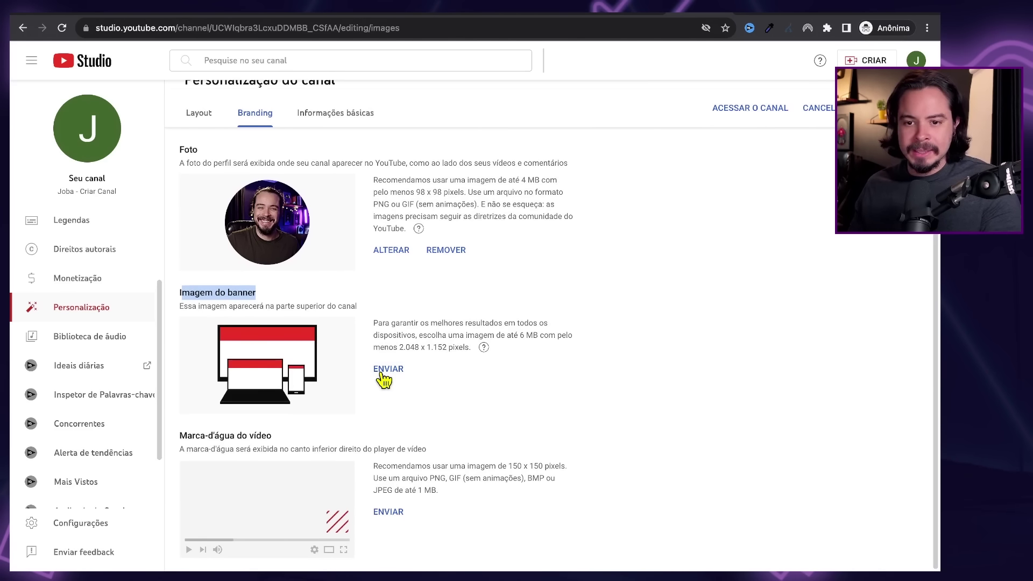
Upload joba.png from the Downloads folder as the channel banner image.
{"action": "left_click", "coordinate": [386, 370]}
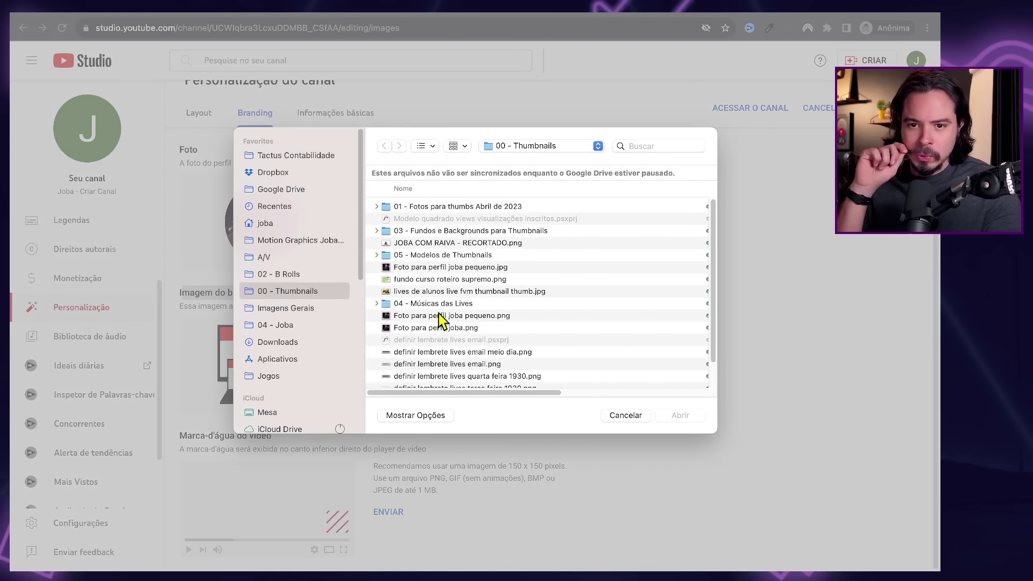
{"action": "left_click", "coordinate": [286, 345]}
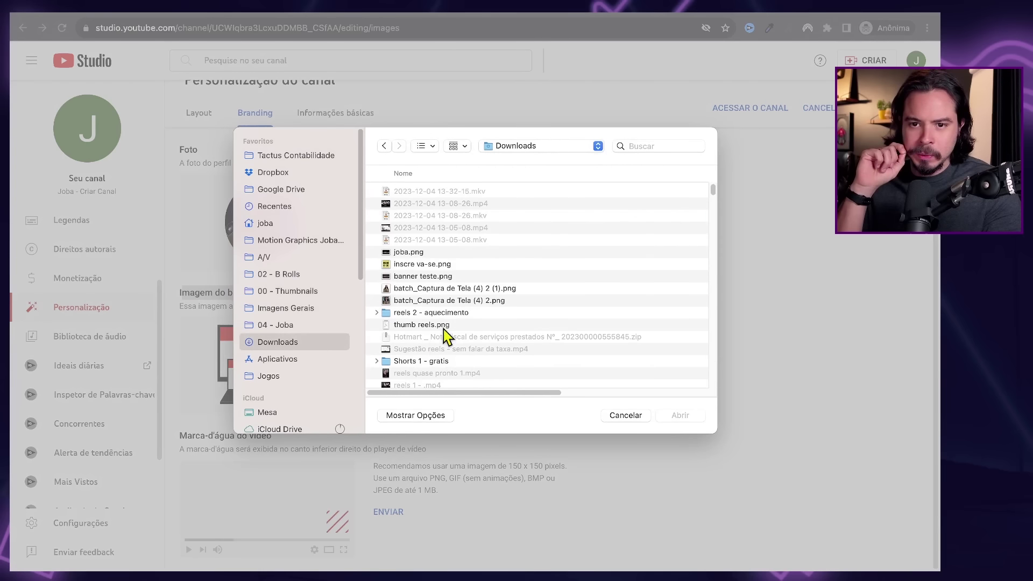
{"action": "left_click", "coordinate": [396, 253]}
{"action": "left_click", "coordinate": [681, 416]}
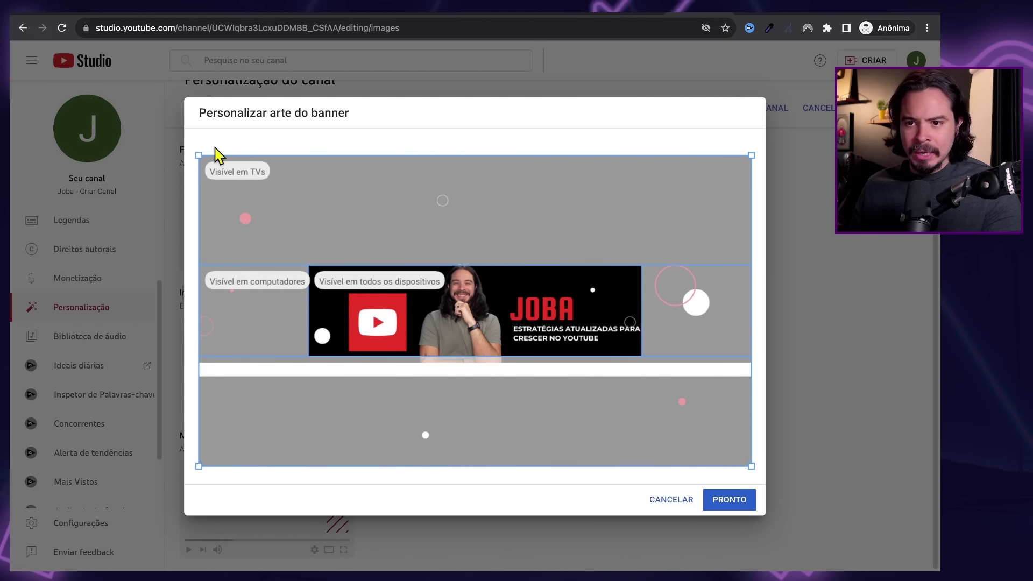
Pull the JOBA banner's crop corners slightly inward and apply it with PRONTO.
{"action": "left_click_drag", "start_coordinate": [196, 150], "coordinate": [208, 160]}
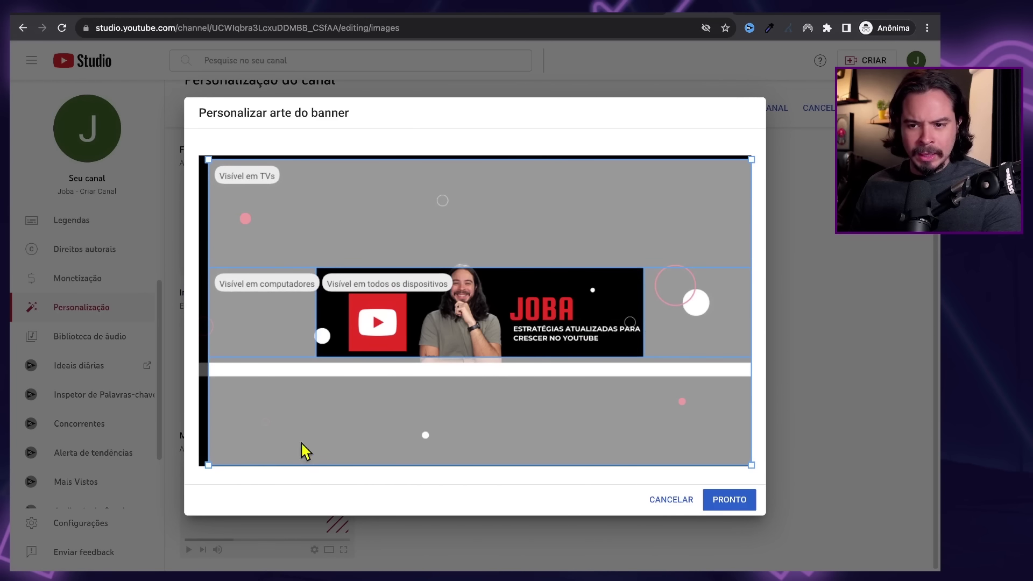
{"action": "left_click_drag", "start_coordinate": [205, 465], "coordinate": [211, 462]}
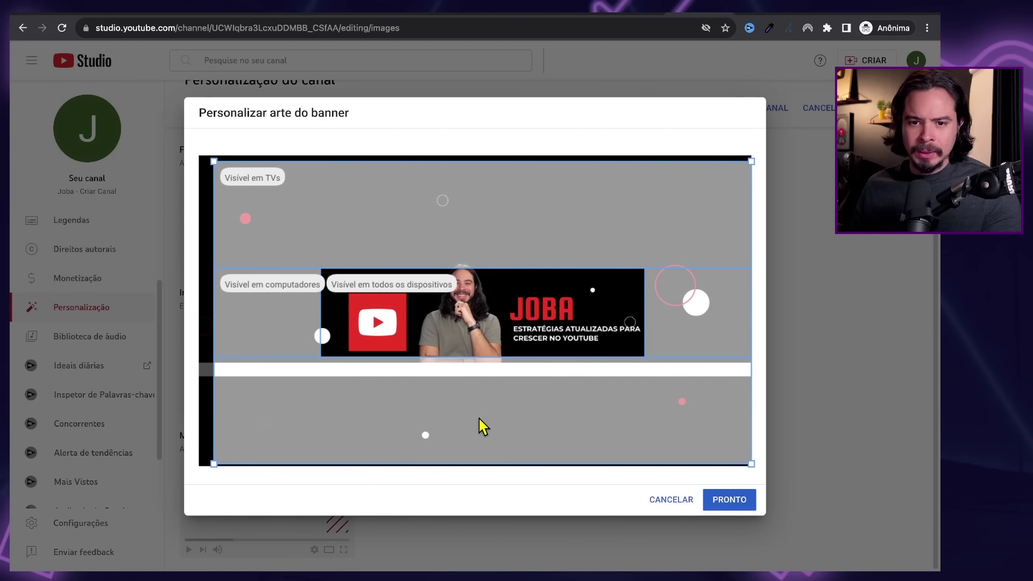
{"action": "left_click", "coordinate": [723, 509]}
{"action": "scroll", "coordinate": [431, 382], "scroll_direction": "up", "scroll_amount": 1}
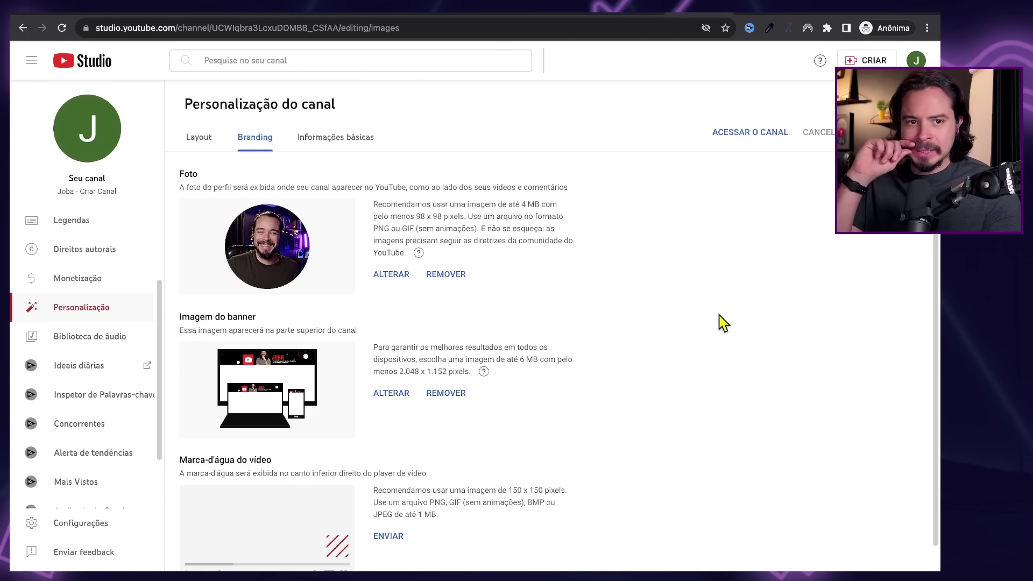
{"action": "scroll", "coordinate": [723, 323], "scroll_direction": "down", "scroll_amount": 1}
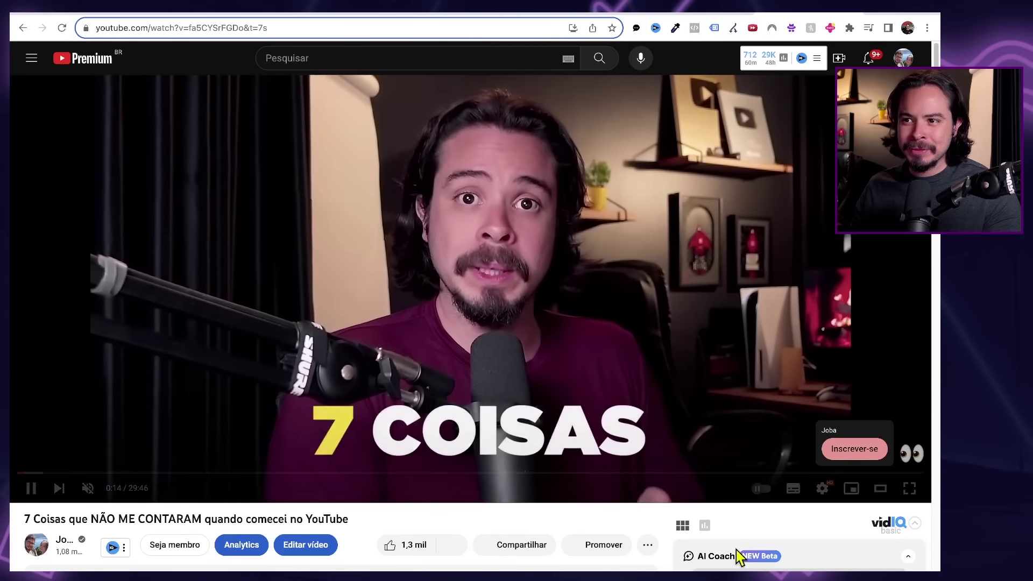
Bring up the subscribe prompt on the watermark of the '7 Coisas que NÃO ME CONTARAM' video.
{"action": "mouse_move", "coordinate": [748, 557]}
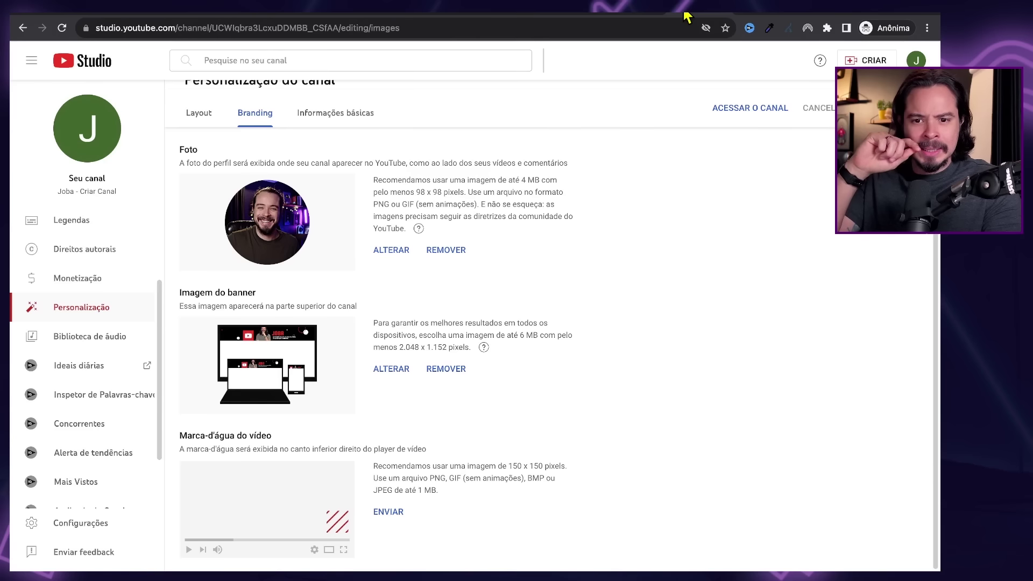
Upload inscre va-se.png as the video watermark, keeping the full image in the crop.
{"action": "left_click", "coordinate": [344, 516]}
{"action": "key", "text": "space"}
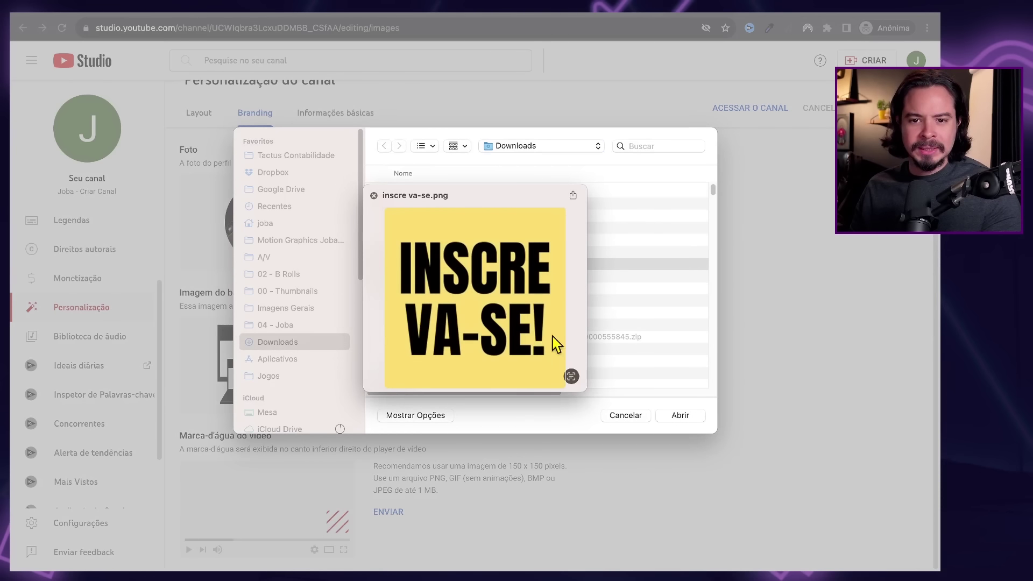
{"action": "key", "text": "space"}
{"action": "left_click", "coordinate": [670, 430]}
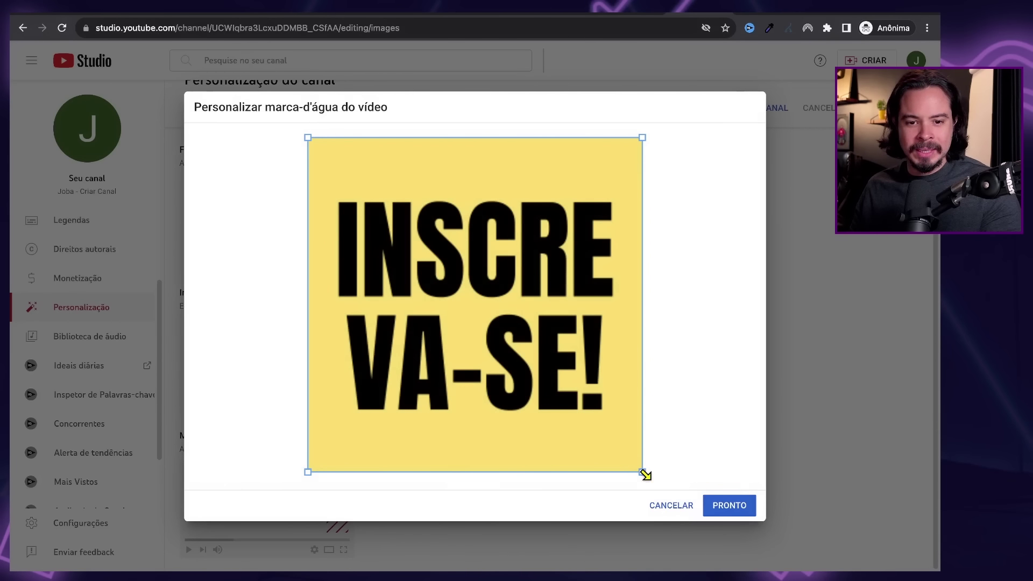
{"action": "left_click_drag", "start_coordinate": [645, 475], "coordinate": [698, 493]}
{"action": "left_click", "coordinate": [732, 509]}
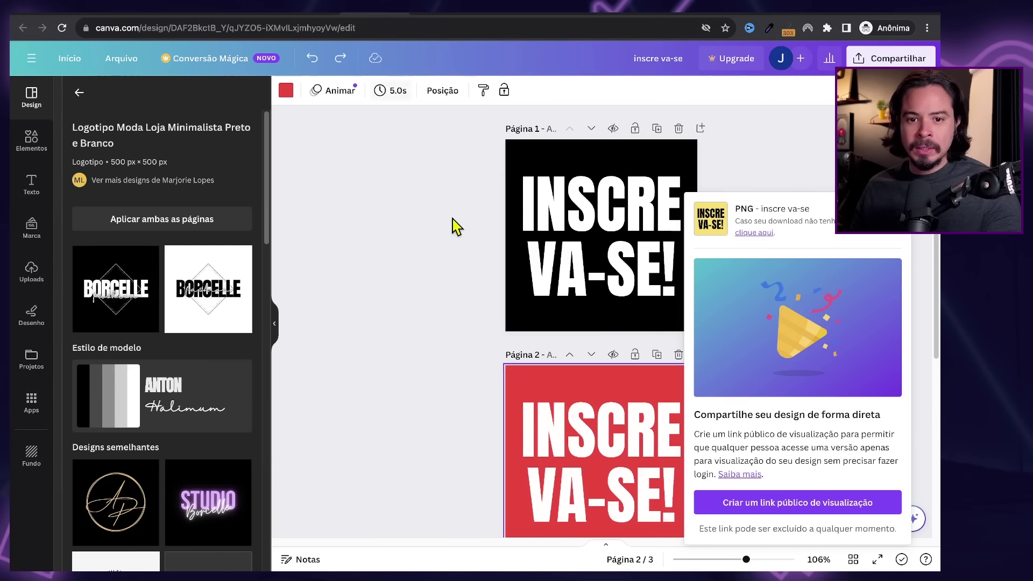
Dismiss Canva's download panel, scroll through the three INSCRE VA-SE! designs, then return to Studio.
{"action": "left_click", "coordinate": [454, 247]}
{"action": "scroll", "coordinate": [610, 209], "scroll_direction": "down", "scroll_amount": 3}
{"action": "scroll", "coordinate": [624, 296], "scroll_direction": "down", "scroll_amount": 4}
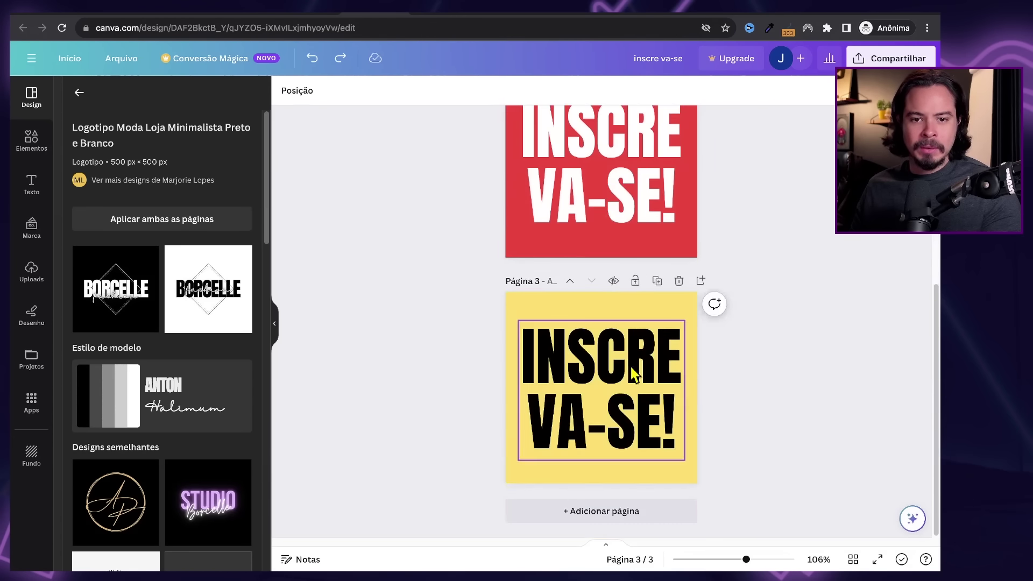
{"action": "scroll", "coordinate": [629, 223], "scroll_direction": "up", "scroll_amount": 6}
{"action": "scroll", "coordinate": [623, 306], "scroll_direction": "down", "scroll_amount": 5}
{"action": "scroll", "coordinate": [633, 267], "scroll_direction": "up", "scroll_amount": 5}
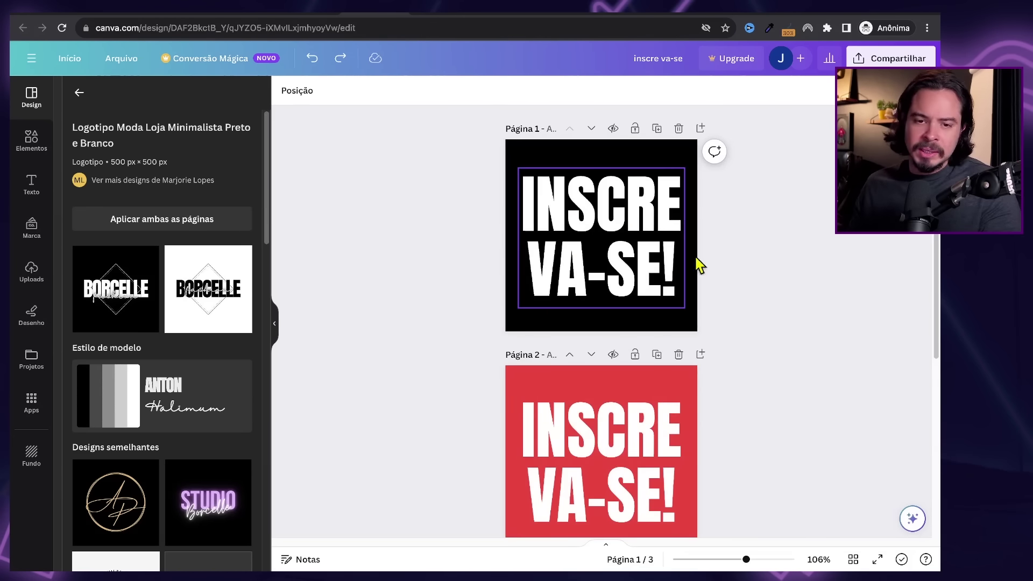
{"action": "scroll", "coordinate": [697, 132], "scroll_direction": "down", "scroll_amount": 5}
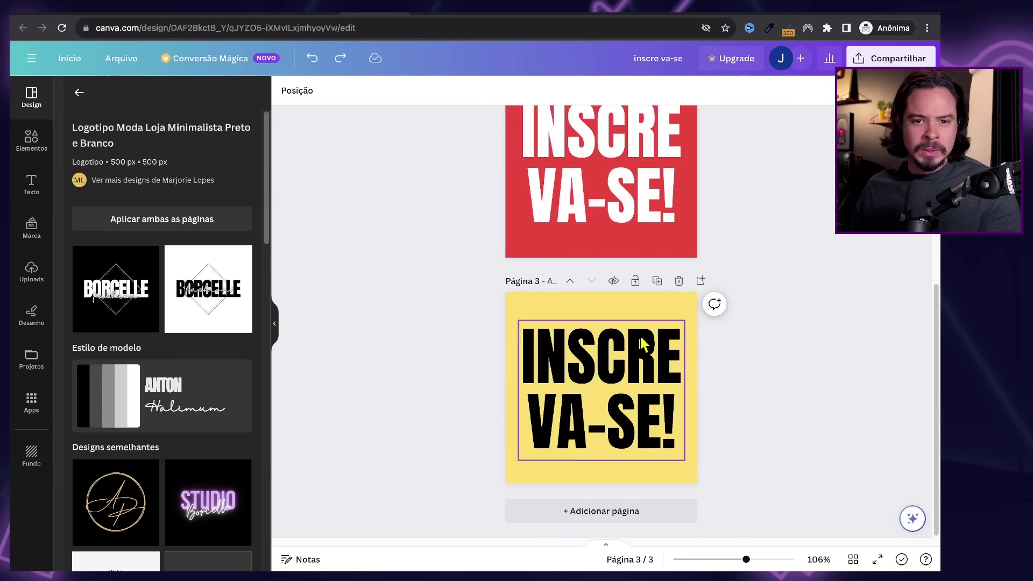
{"action": "key", "text": "ctrl+Tab"}
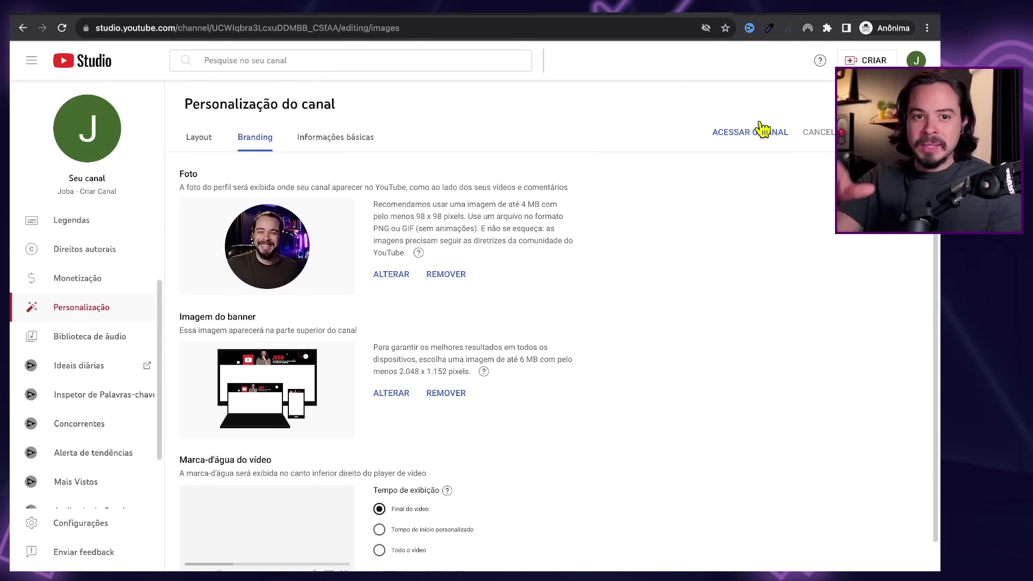
Reload the public channel page to check the new banner and photo, then go to Informações básicas.
{"action": "key", "text": "ctrl+Tab"}
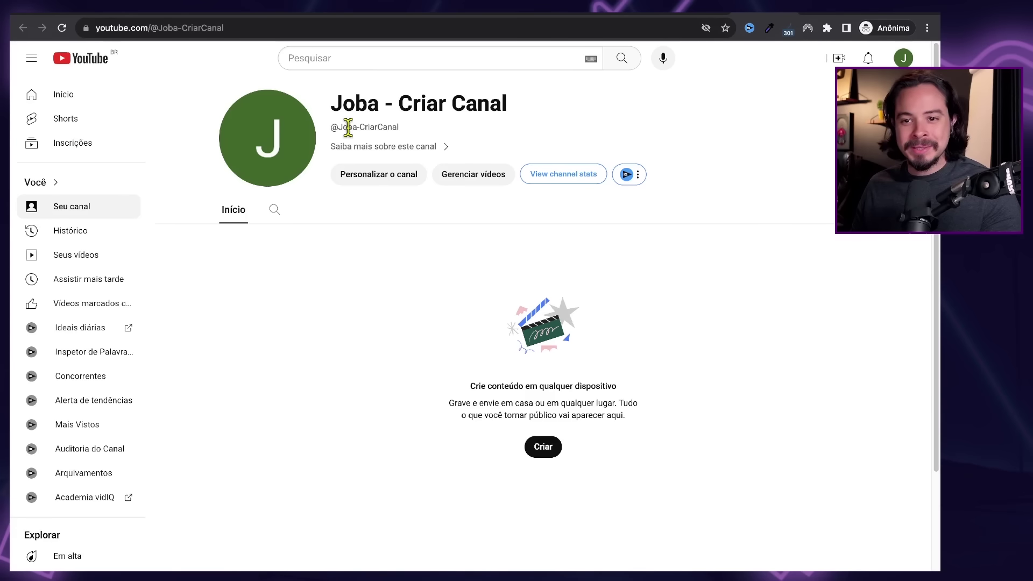
{"action": "left_click", "coordinate": [61, 28]}
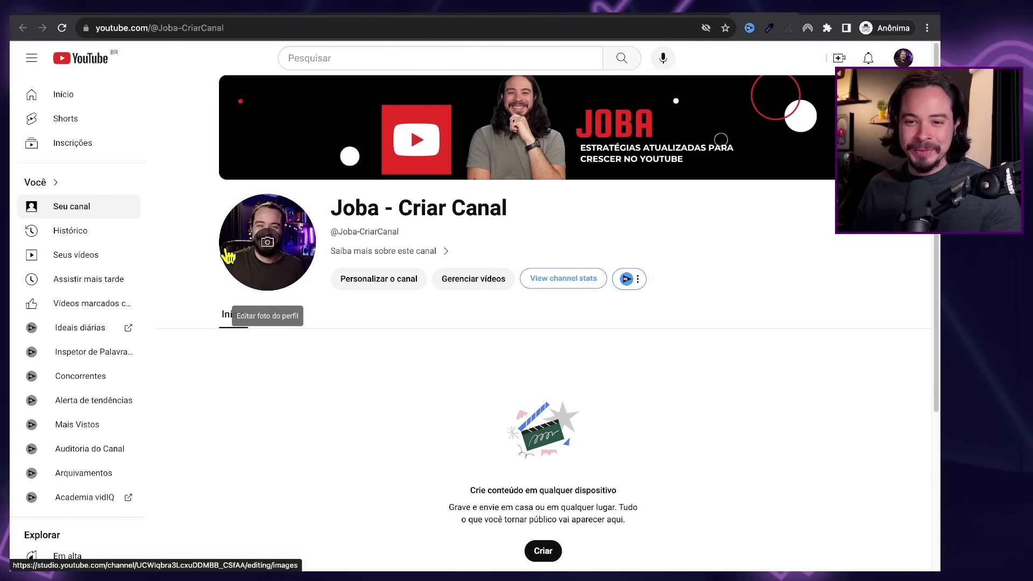
{"action": "left_click", "coordinate": [619, 276]}
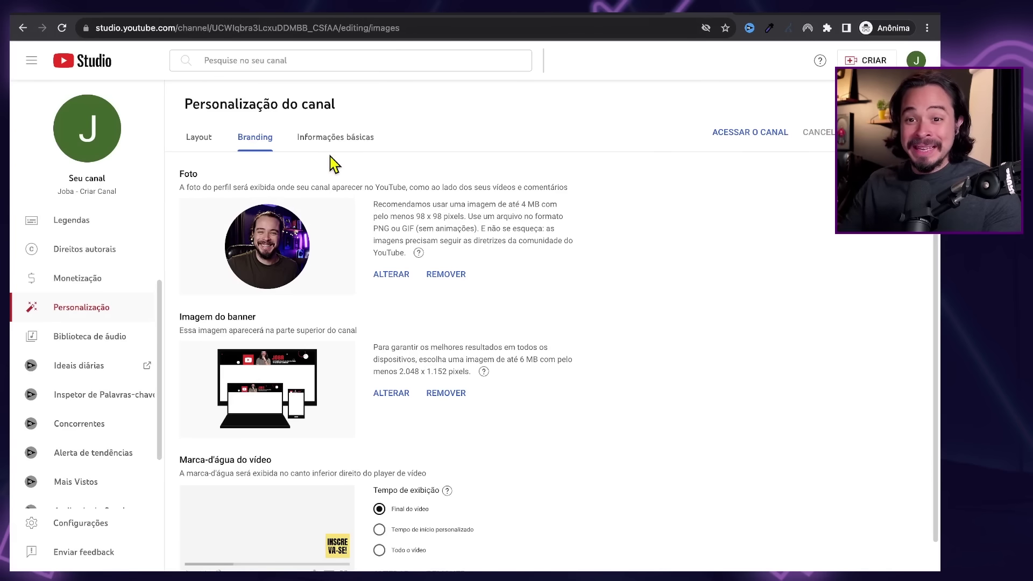
{"action": "left_click", "coordinate": [336, 139]}
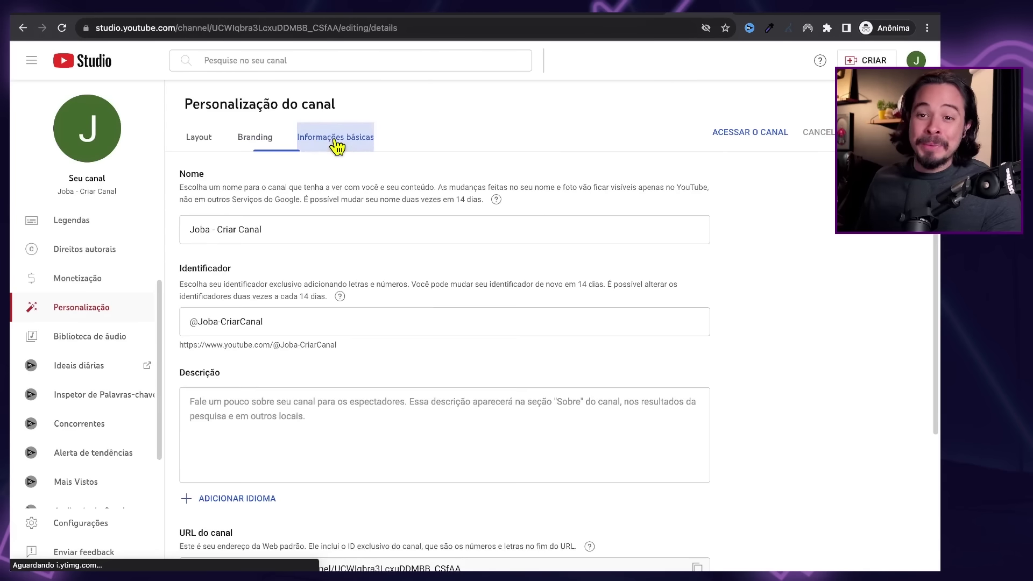